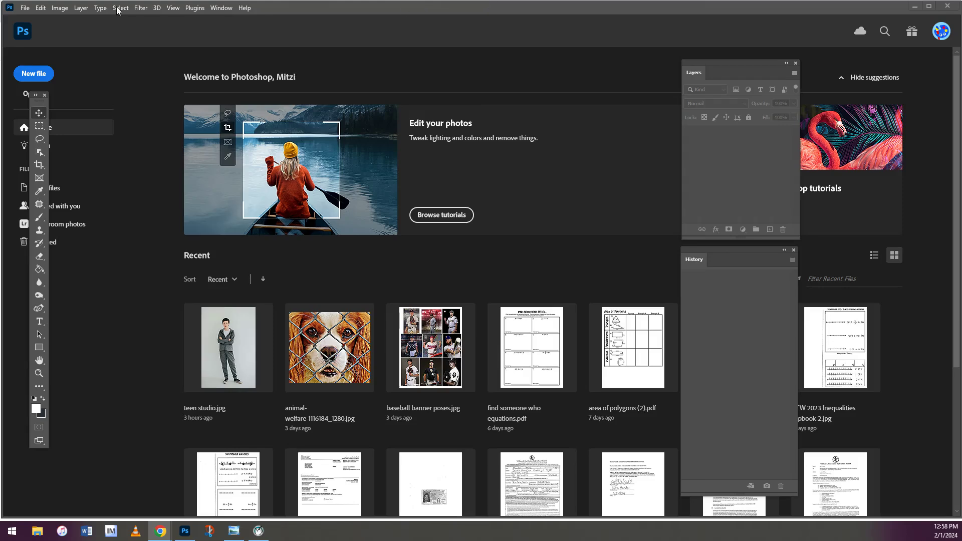
- Open teen studio.jpg from the Downloads folder
click(24, 8)
click(37, 24)
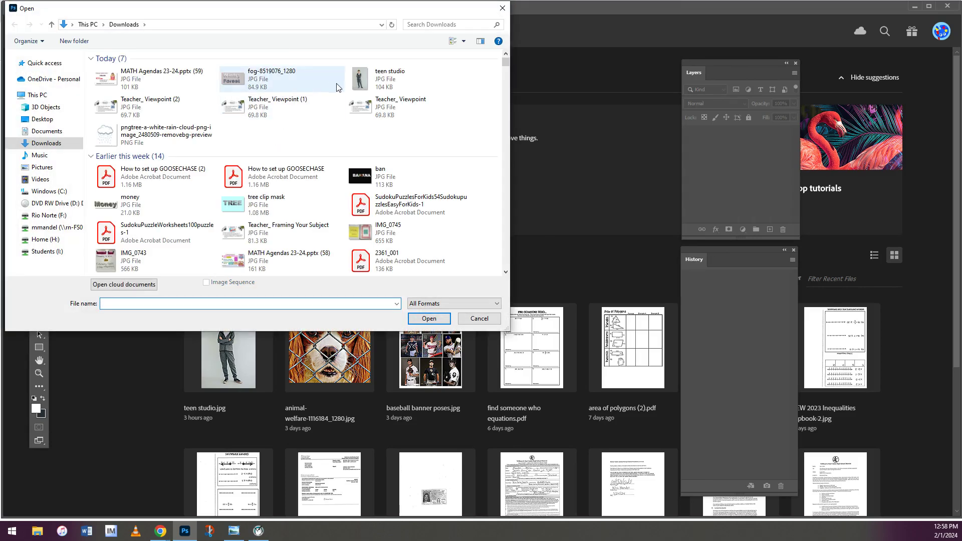
click(371, 74)
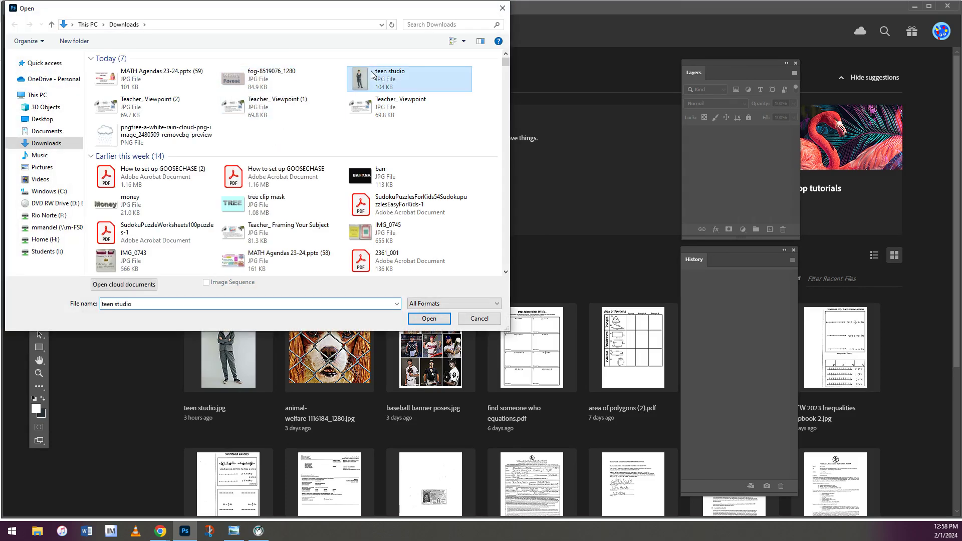
click(429, 319)
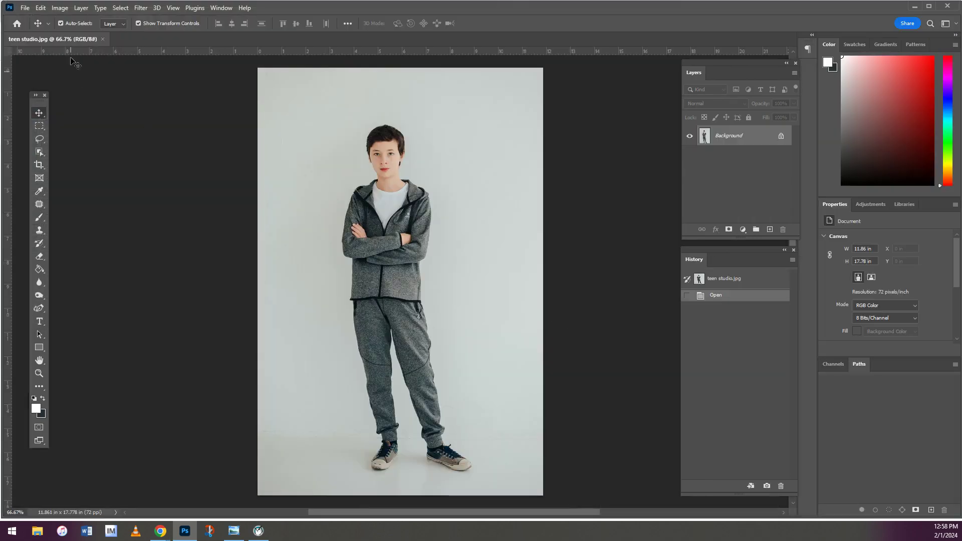
- Set up a new 1920 × 1080 px, 300 ppi RGB document with a white background
click(24, 8)
click(34, 19)
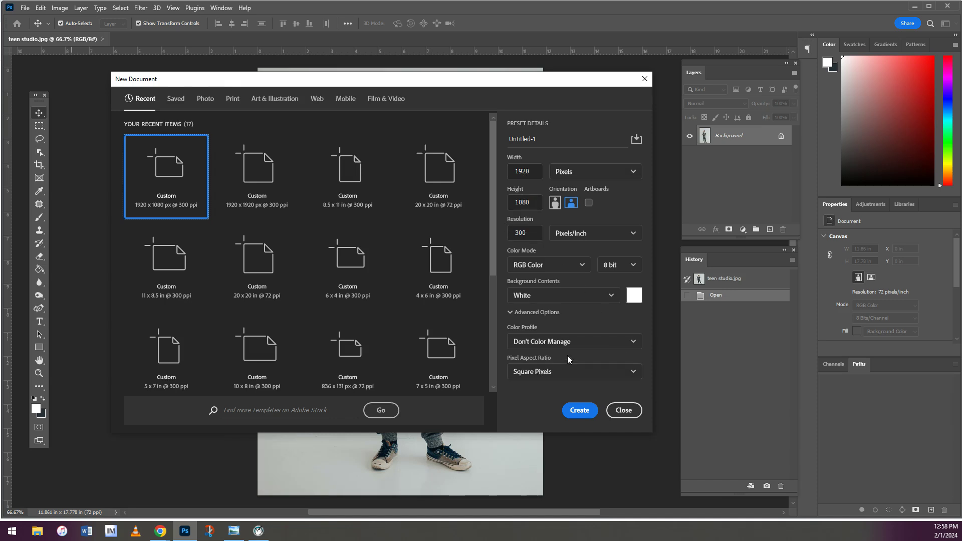
- Create the blank Untitled-1 document and pull both document tabs out into their own windows
click(579, 410)
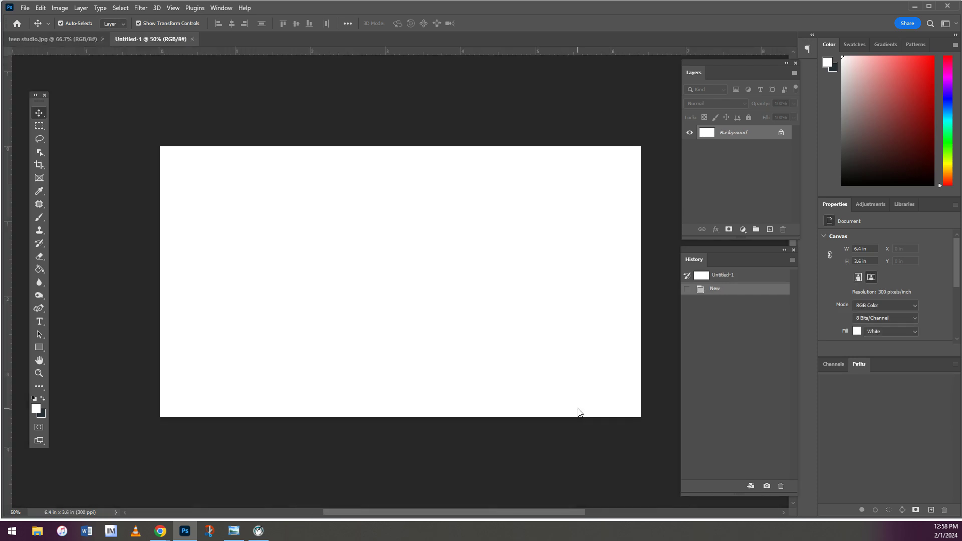
click(69, 40)
click(143, 40)
click(68, 38)
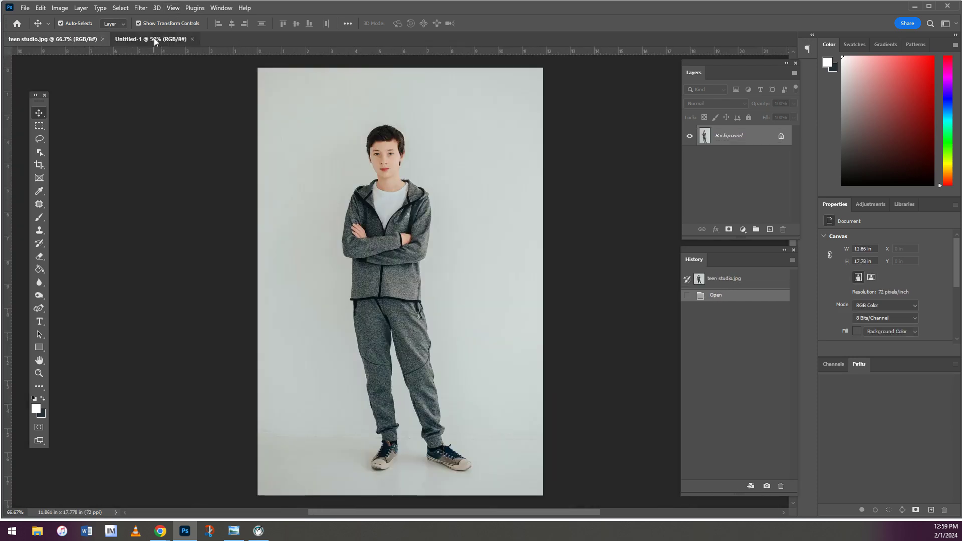
drag(154, 40, 172, 57)
drag(86, 39, 111, 69)
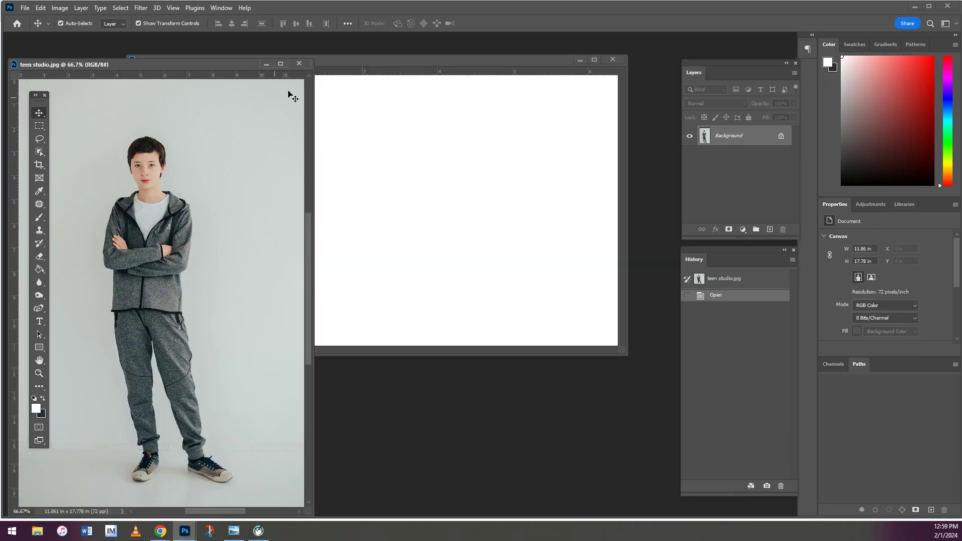
drag(353, 59, 470, 72)
- Float all documents in windows and place the teen photo beside the blank document
click(231, 9)
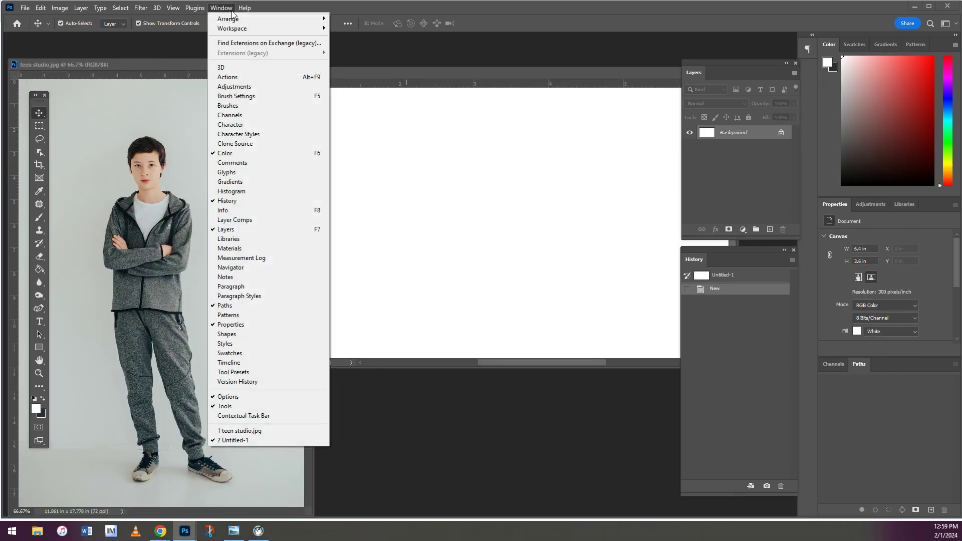
mouse_move(229, 18)
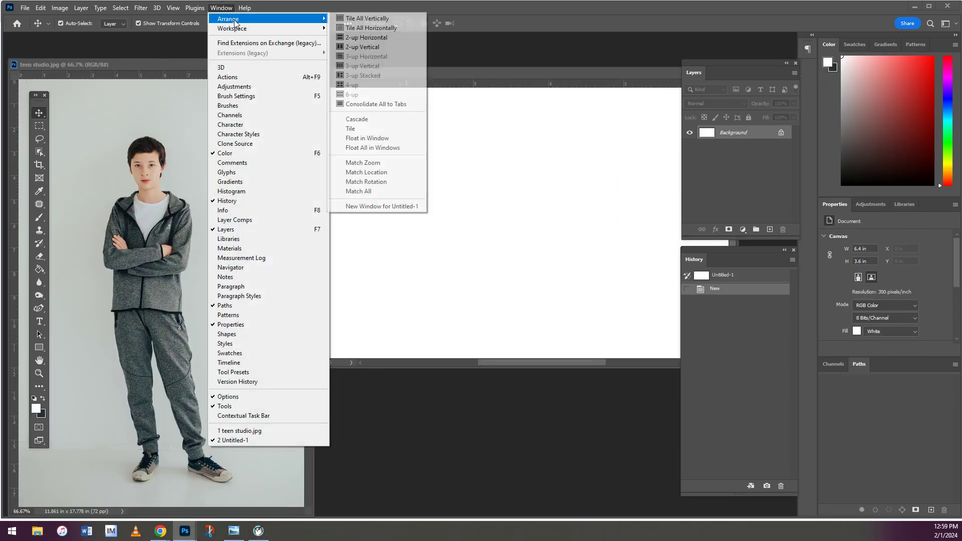
click(377, 148)
drag(190, 50, 393, 92)
drag(223, 36, 304, 46)
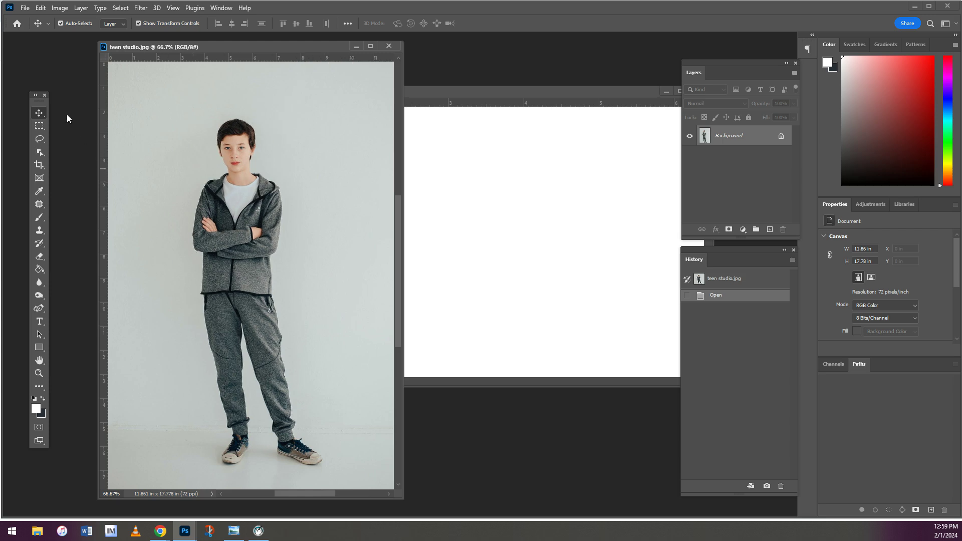
- Select the boy with the Object Selection tool's Select Subject, then switch to the Move tool
click(40, 152)
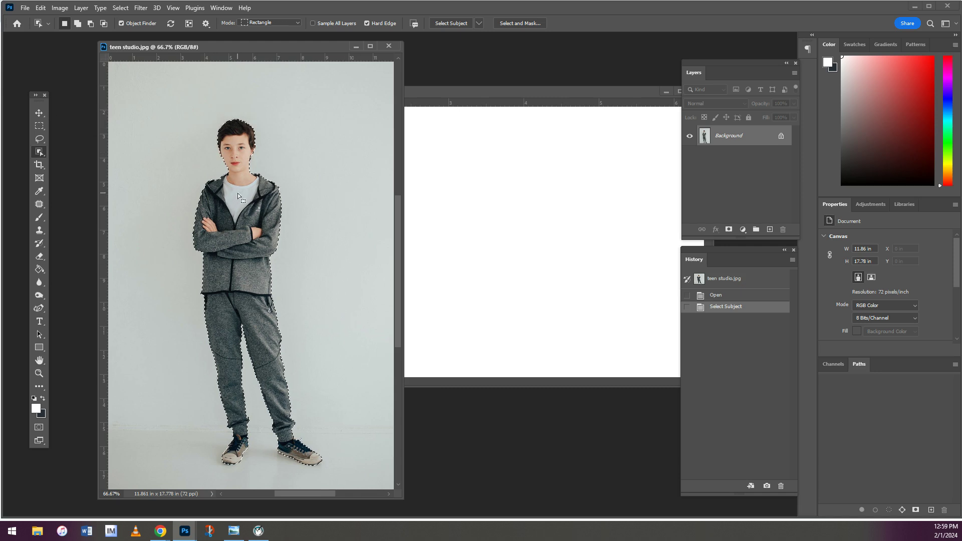
click(37, 112)
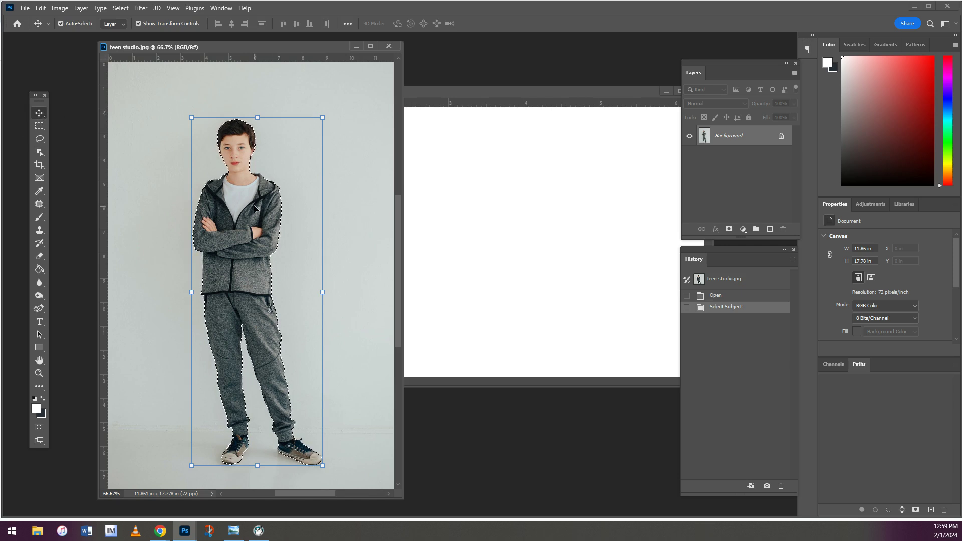
- Drag the cut-out boy into Untitled-1 right of centre as Layer 1, then select the Background layer
drag(255, 208, 529, 186)
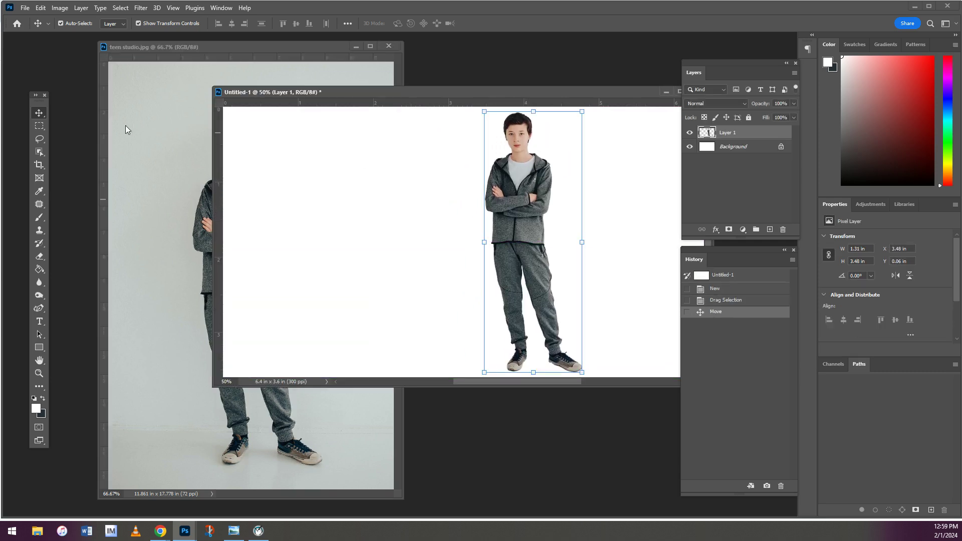
click(138, 23)
click(138, 23)
click(140, 22)
click(139, 22)
click(139, 22)
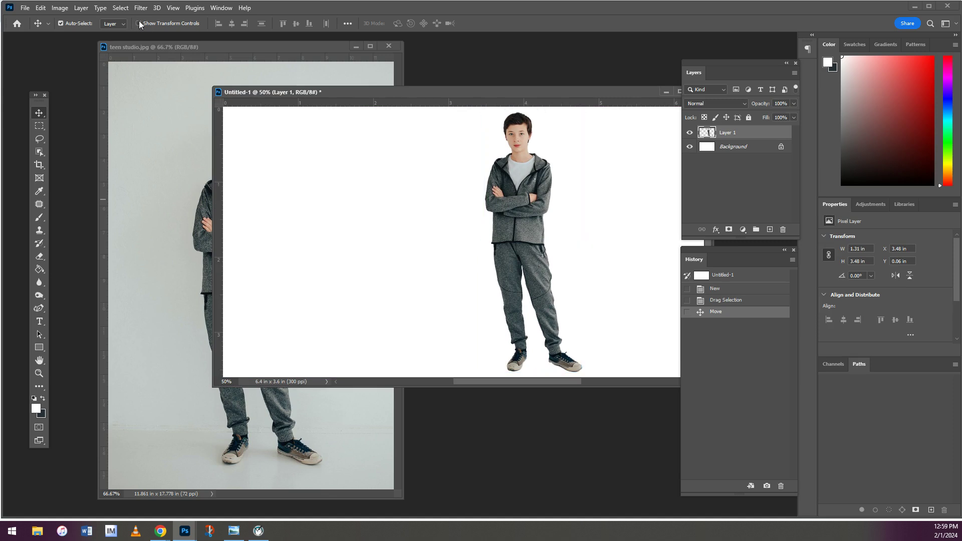
click(138, 23)
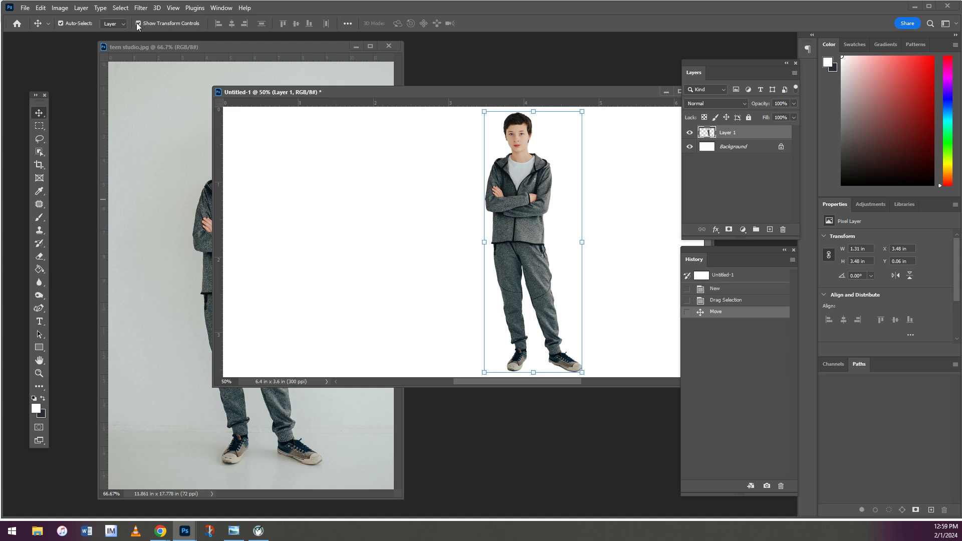
click(138, 23)
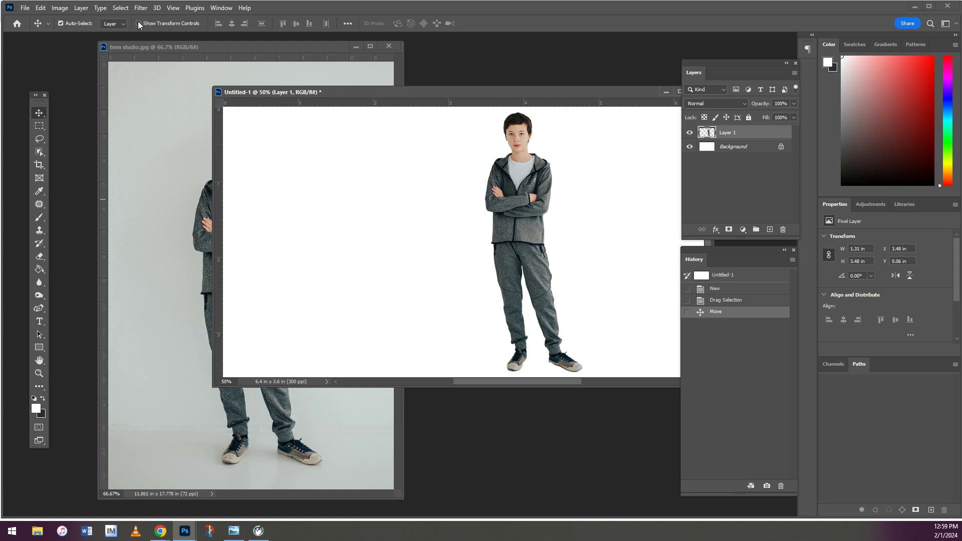
click(139, 24)
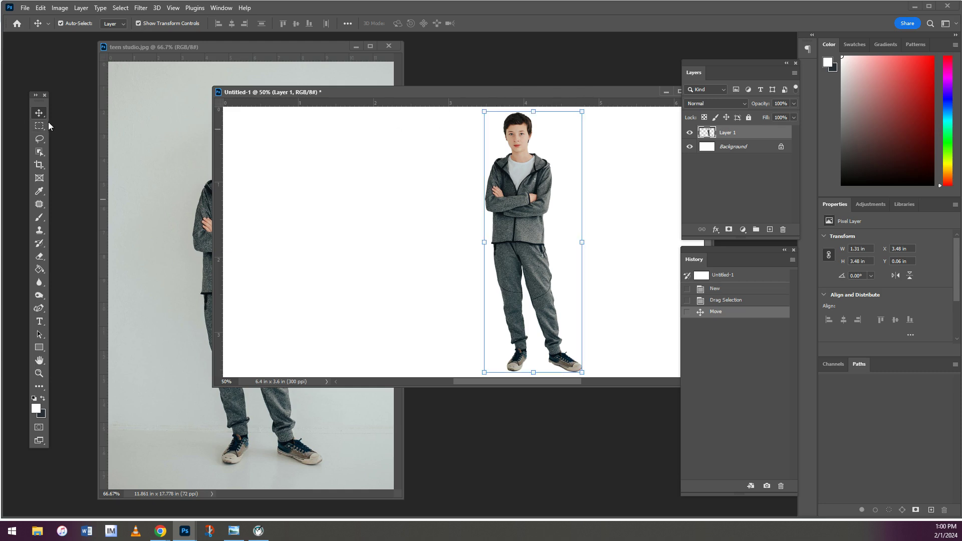
click(275, 133)
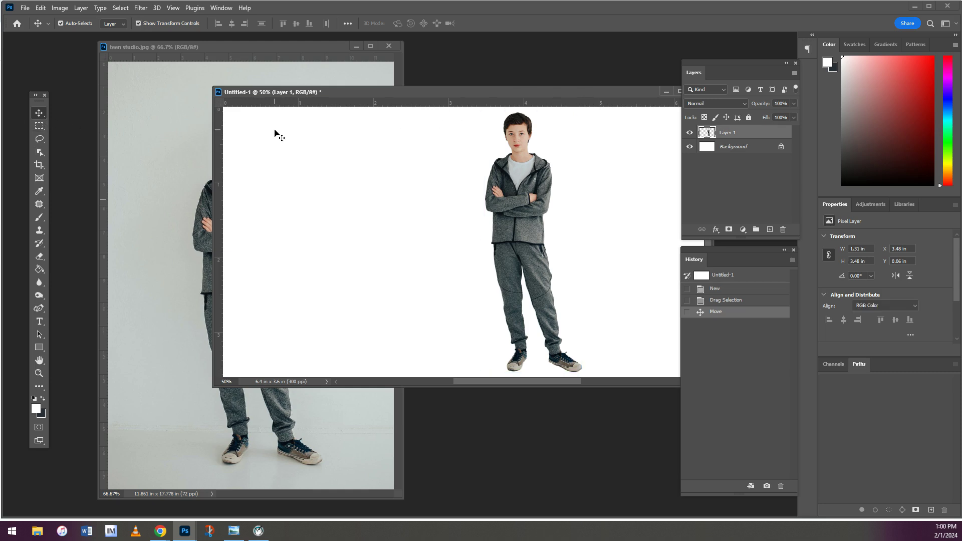
click(735, 146)
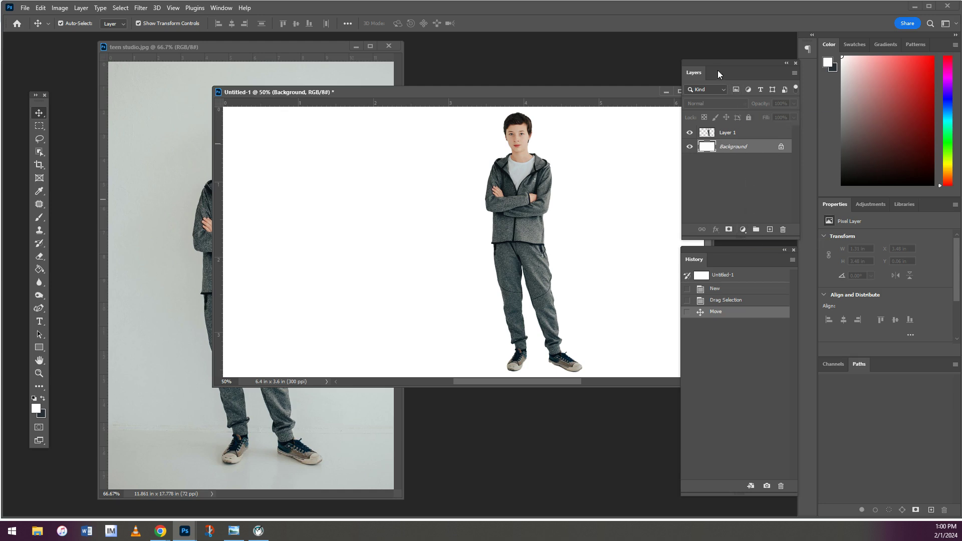
- Add a Gradient Fill layer using the blue-grey to white Basics preset (90°, 56% scale)
click(221, 8)
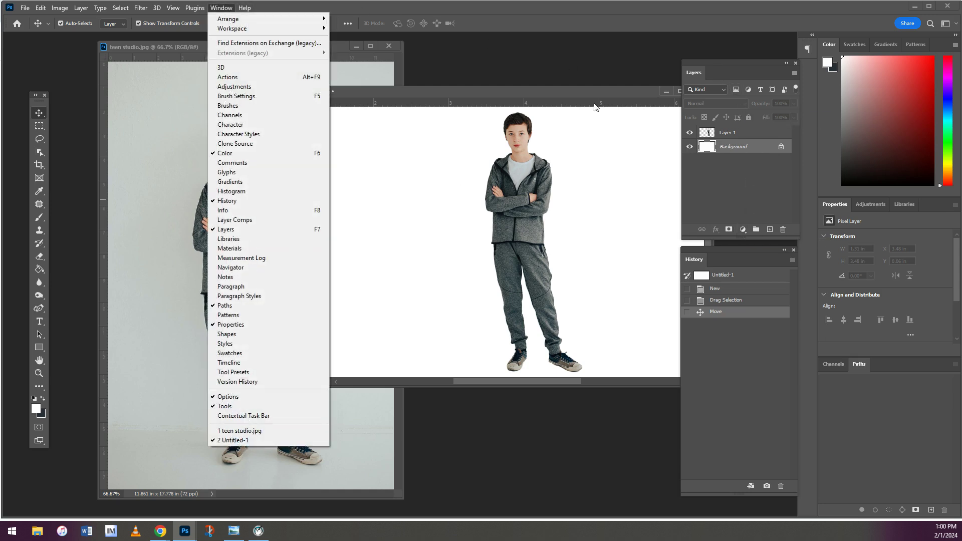
click(755, 159)
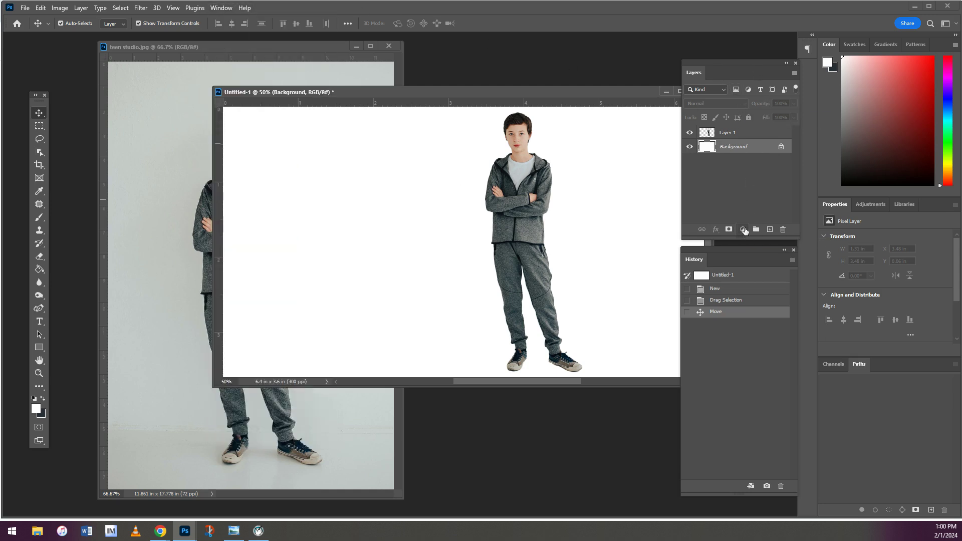
click(743, 229)
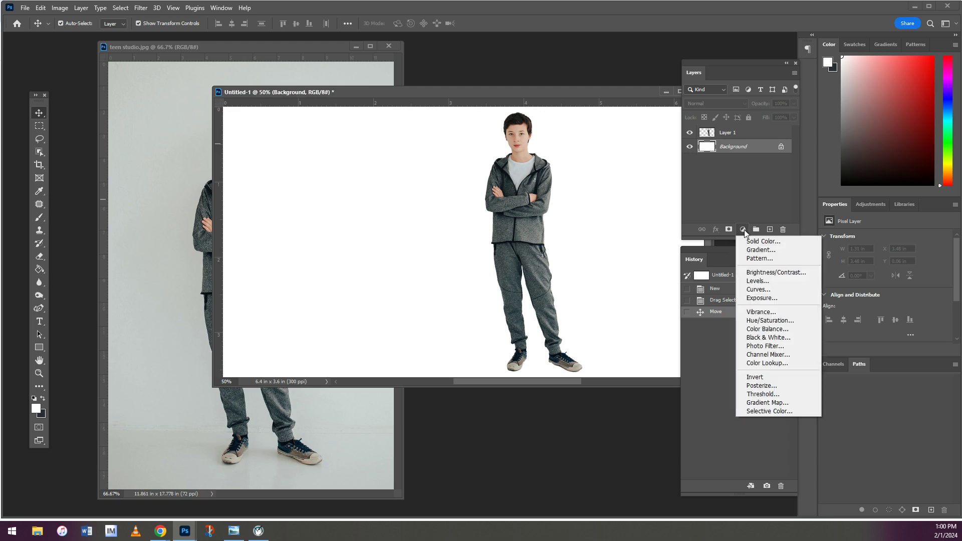
click(768, 252)
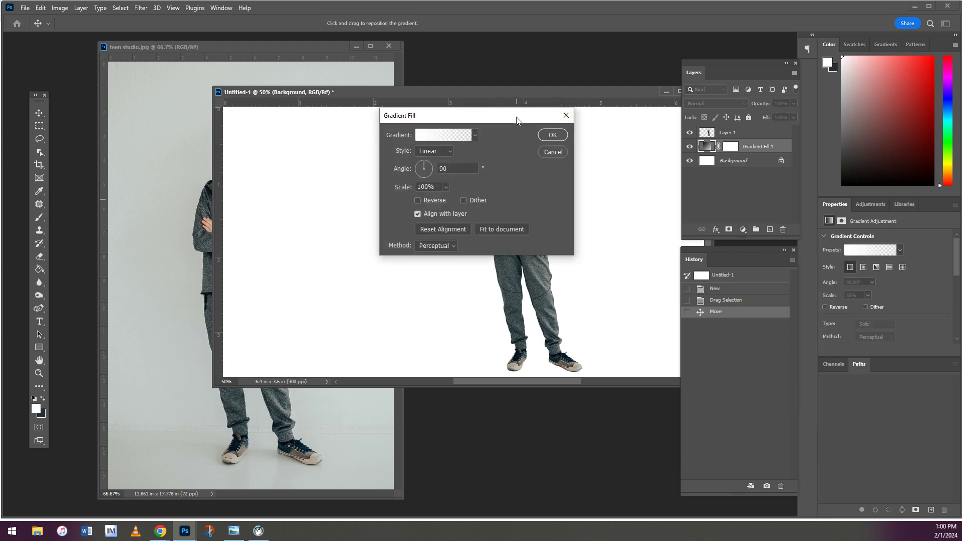
drag(517, 120, 231, 159)
click(189, 165)
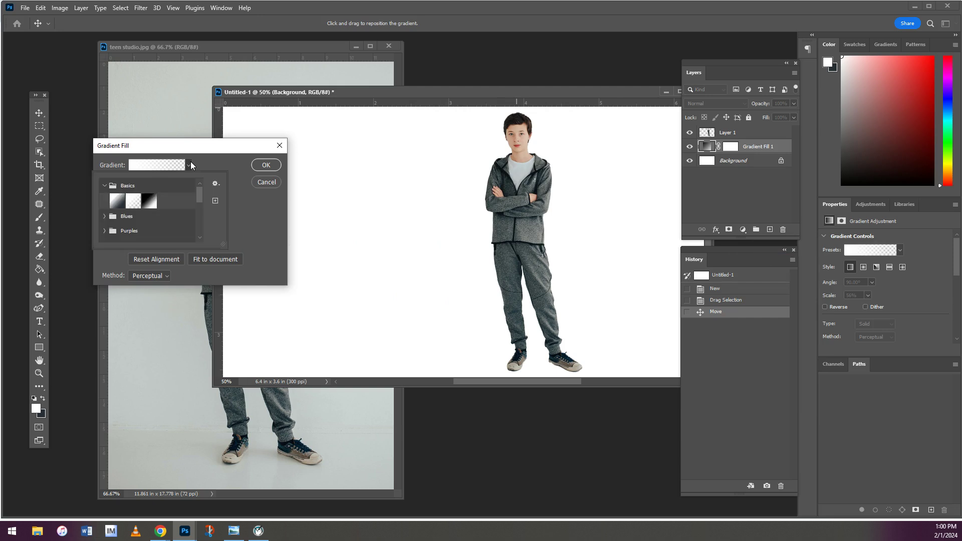
click(149, 201)
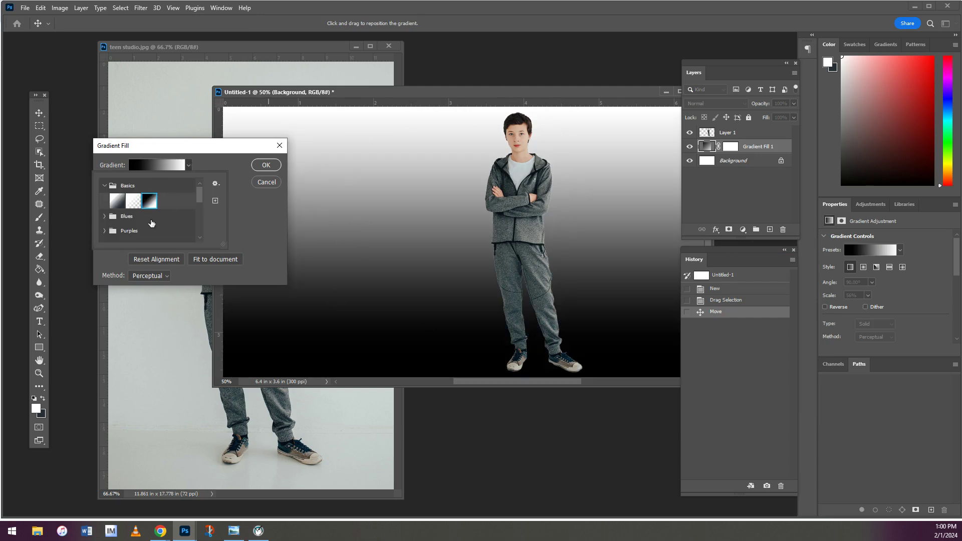
click(117, 200)
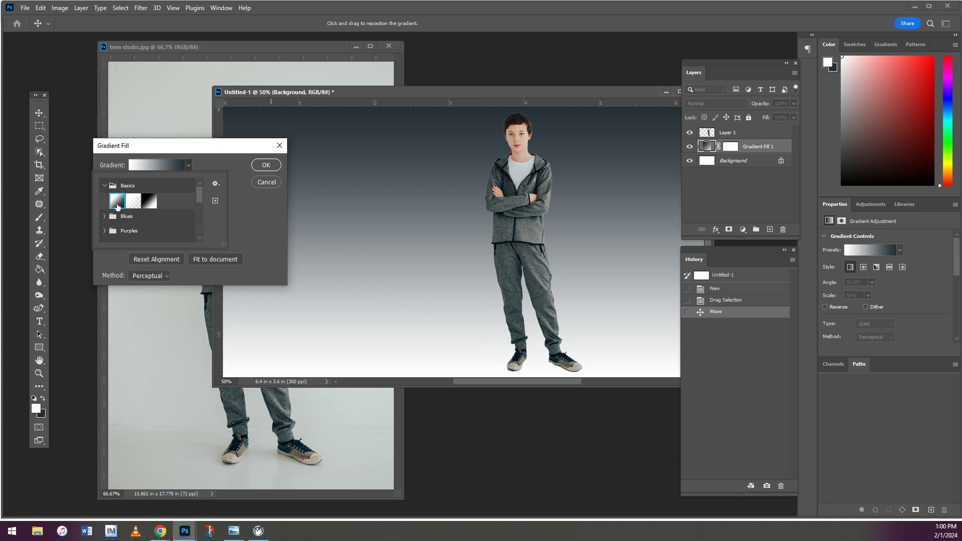
click(275, 167)
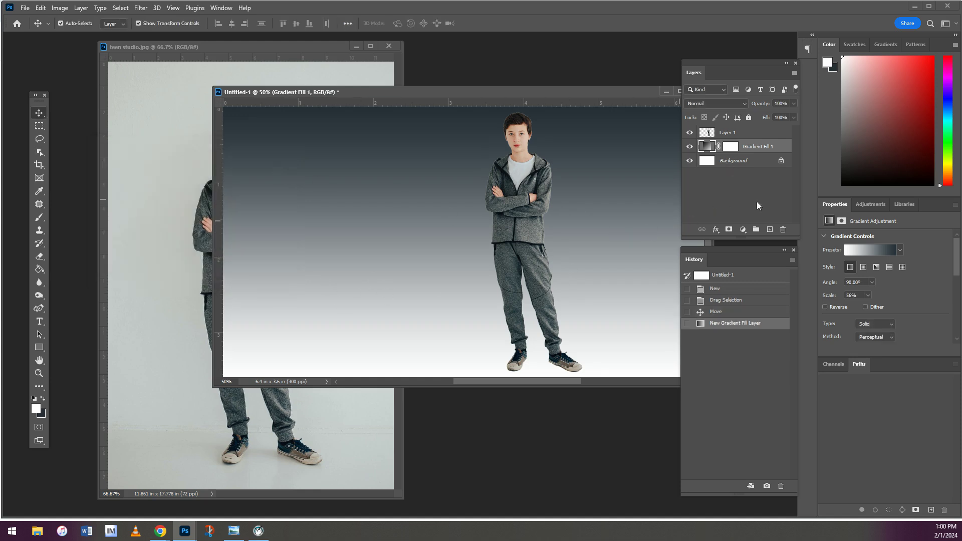
- Duplicate Layer 1 as Layer 1 copy and toggle both layers' visibility to check it
click(774, 135)
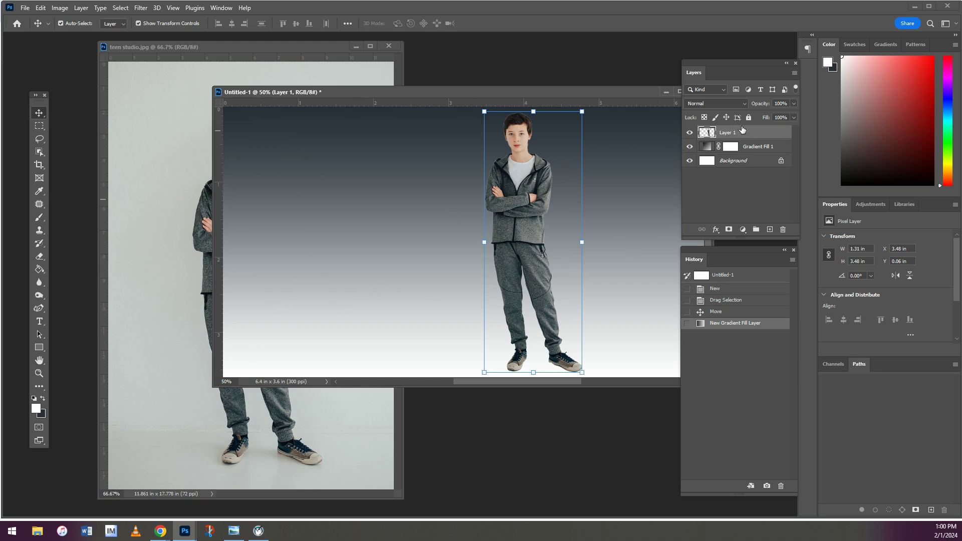
right_click(754, 132)
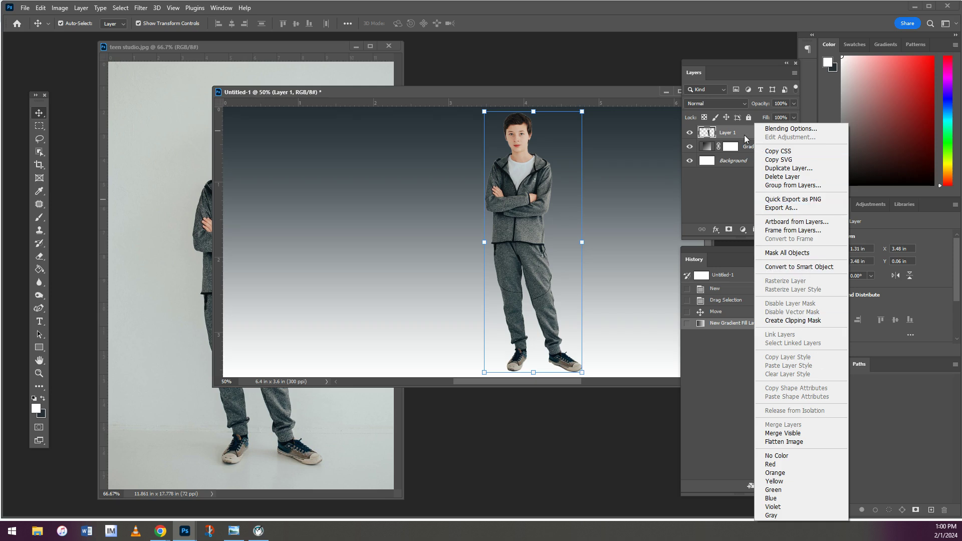
click(733, 133)
drag(758, 134, 770, 229)
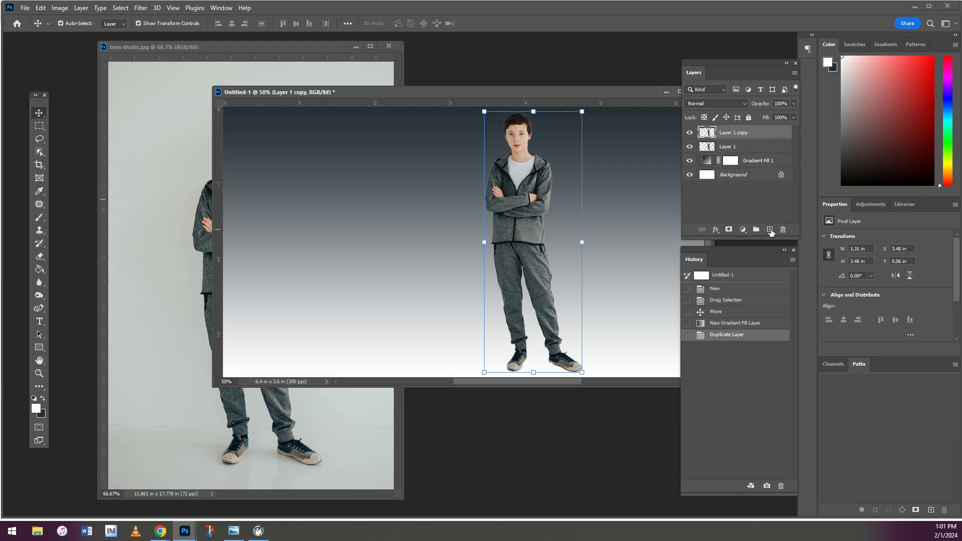
click(690, 132)
click(690, 146)
click(689, 132)
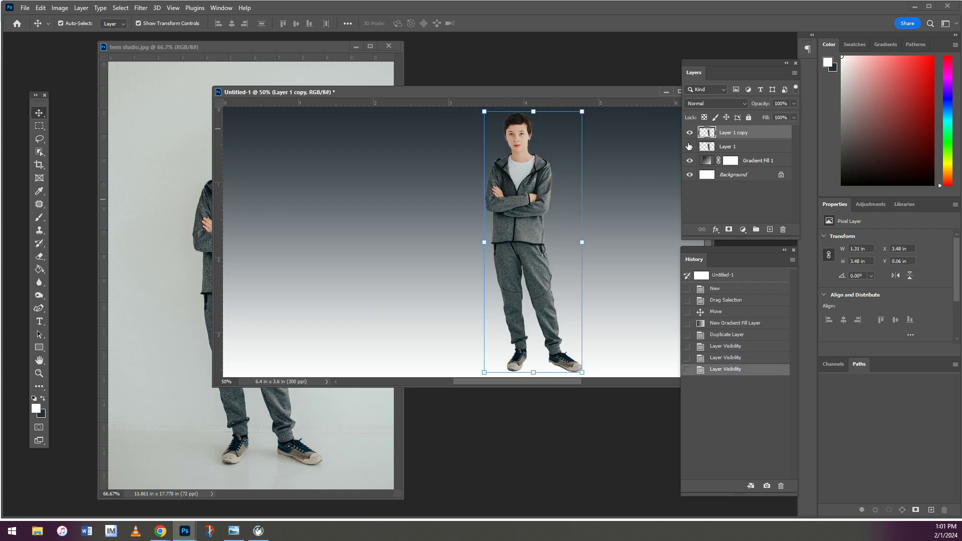
click(689, 147)
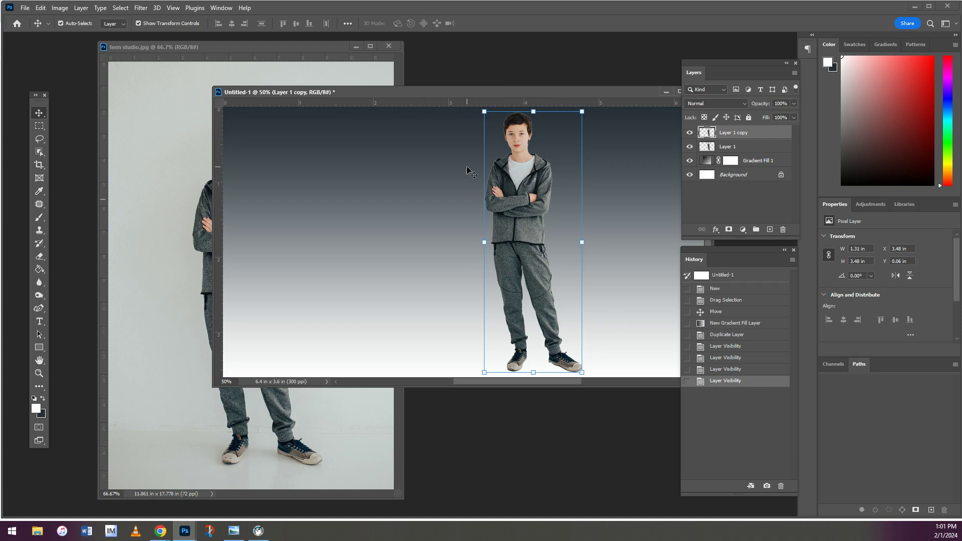
- Swap foreground and background colours, try filling the copy layer dark, then undo the fill
click(44, 399)
click(44, 399)
click(44, 399)
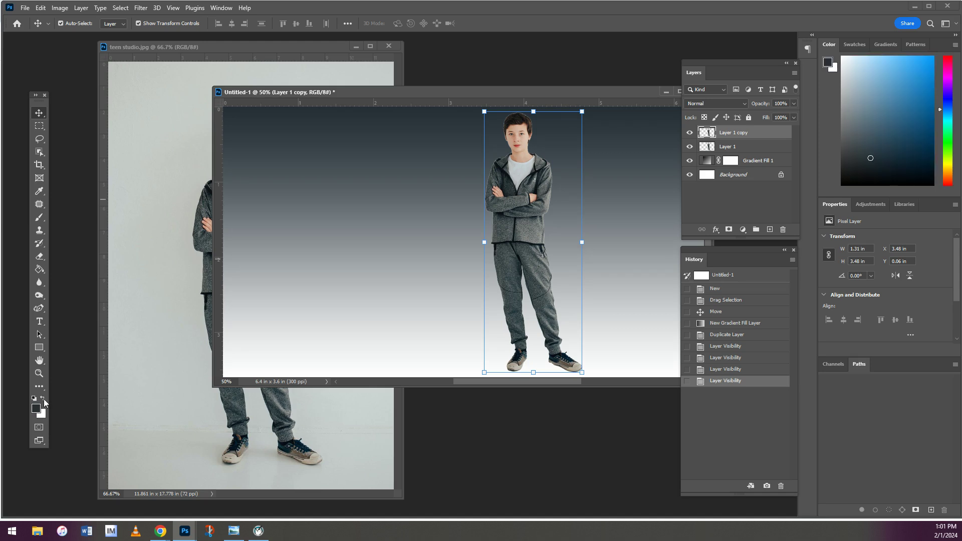
click(43, 399)
click(43, 399)
click(44, 398)
click(44, 399)
click(44, 399)
click(44, 398)
click(43, 399)
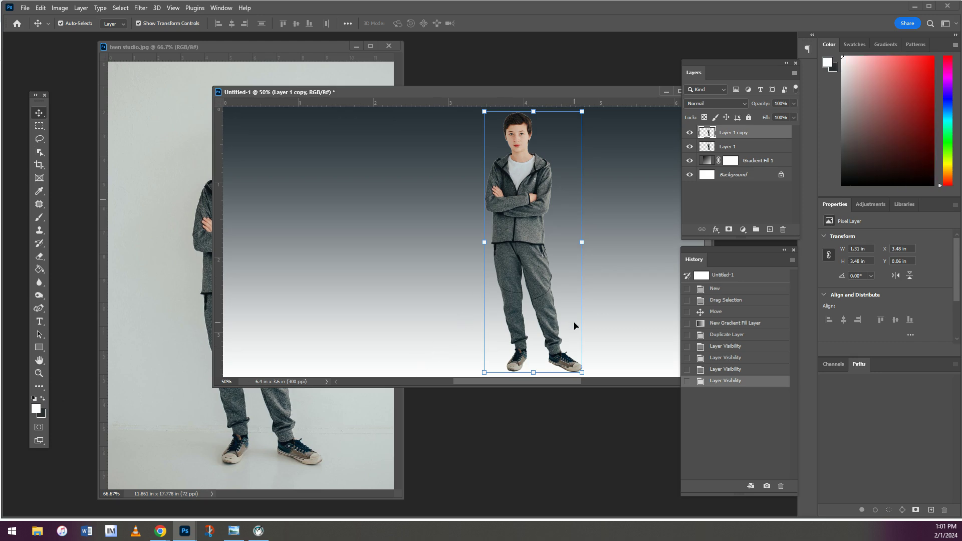
key(ctrl+BackSpace)
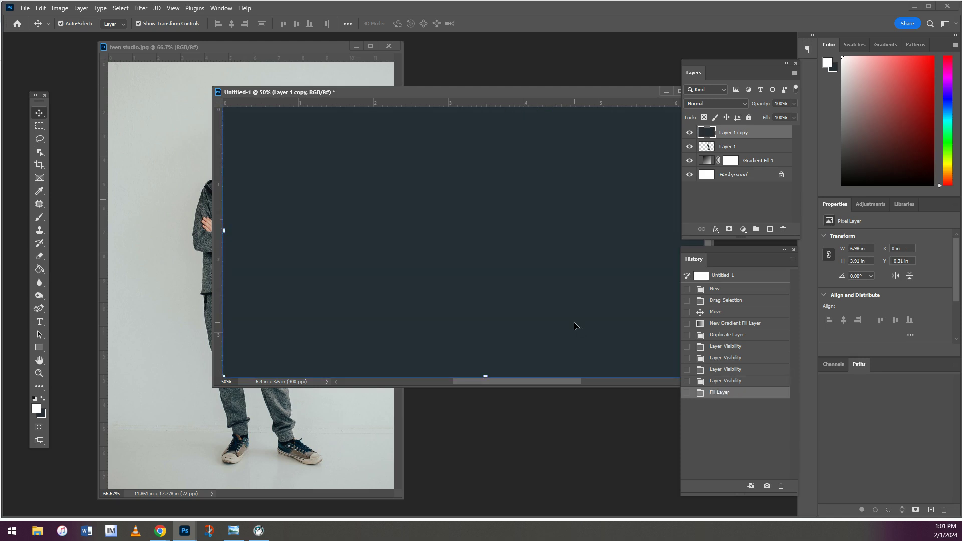
key(ctrl+z)
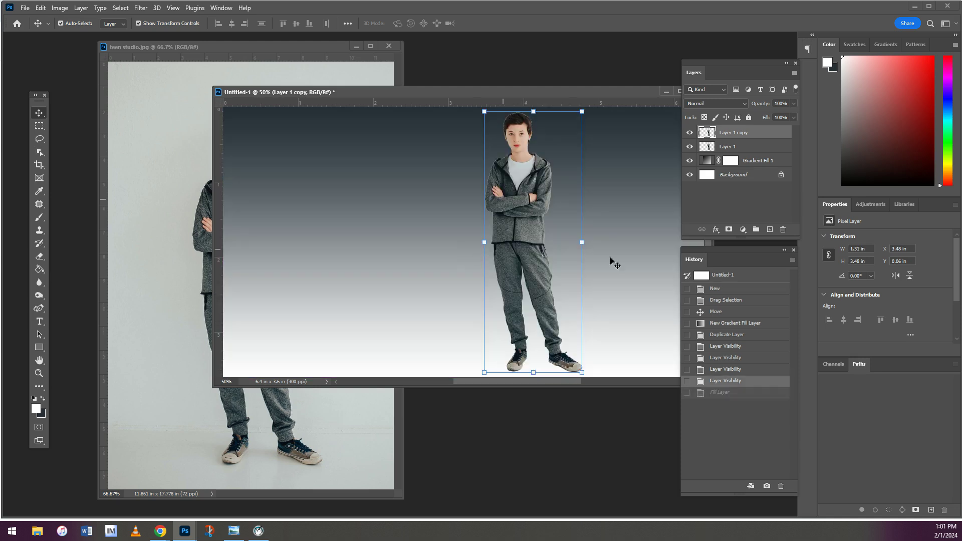
- Select the boy on Layer 1 copy, fill him with the dark colour, and move the copy below Layer 1
click(41, 153)
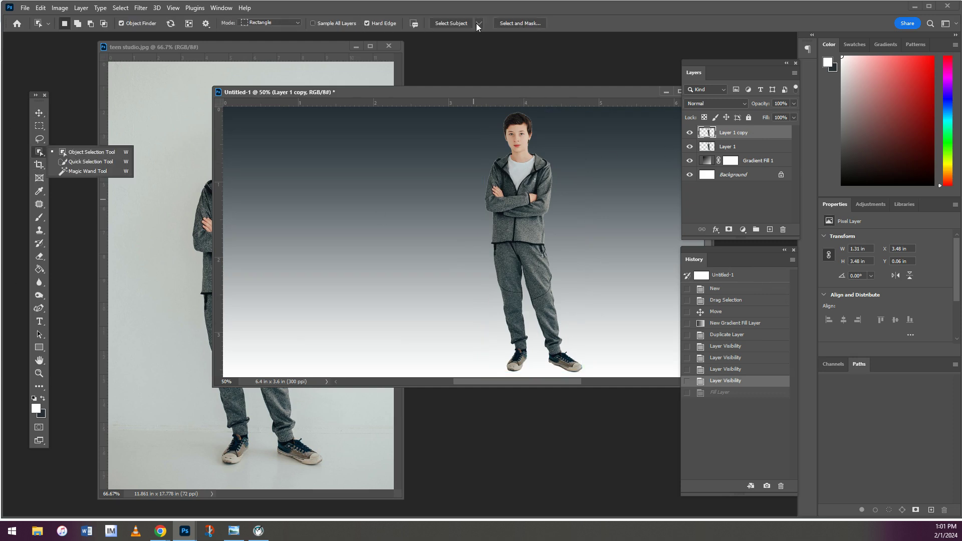
click(450, 22)
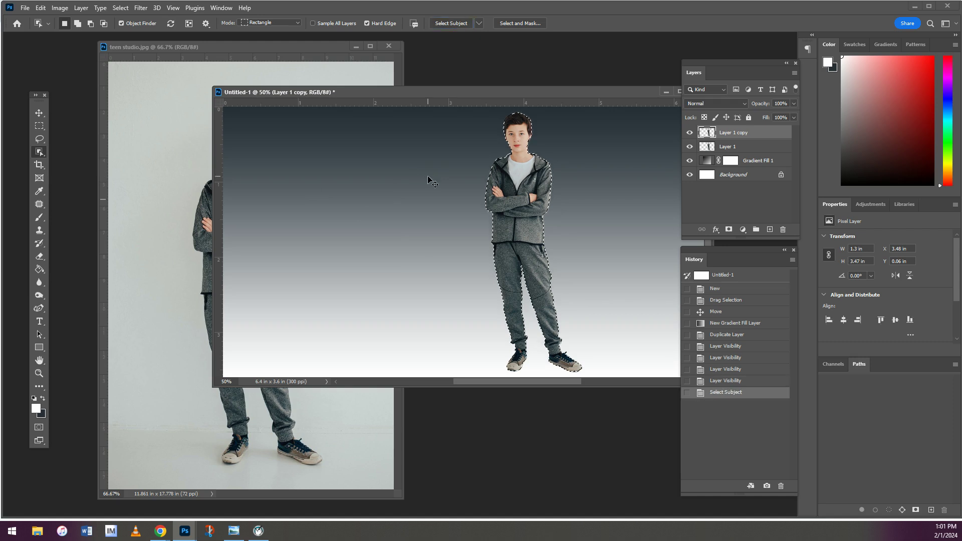
key(ctrl+BackSpace)
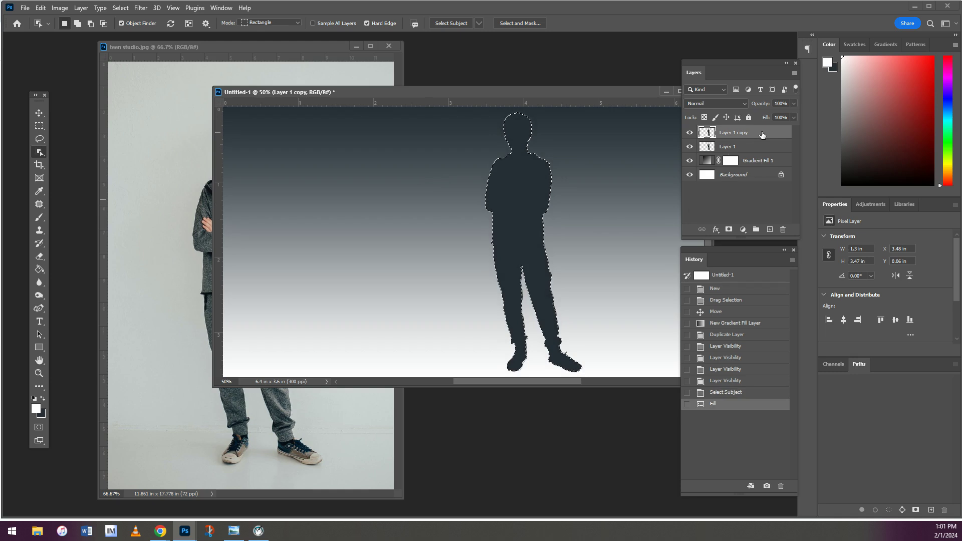
drag(761, 136, 760, 156)
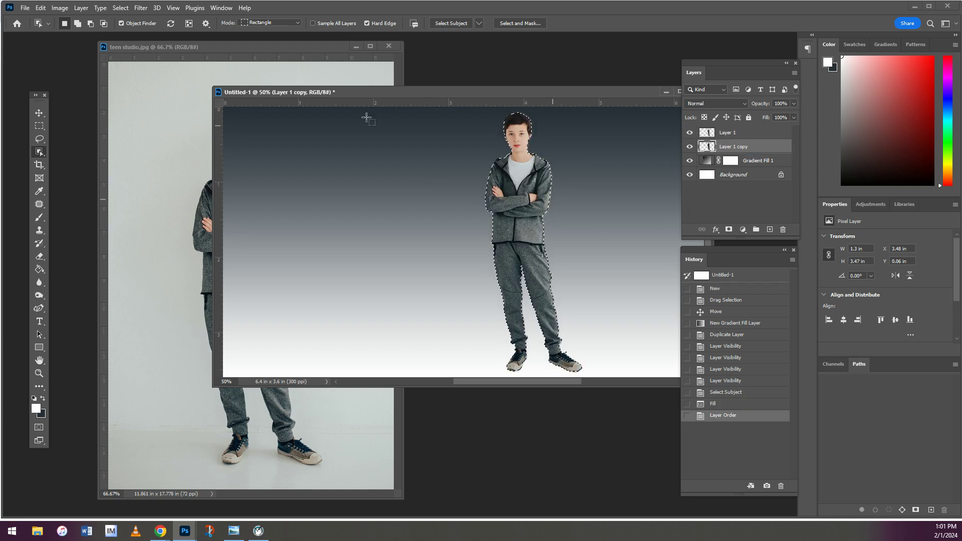
- Move the dark silhouette left of the boy, then nudge it partly back behind him
click(40, 113)
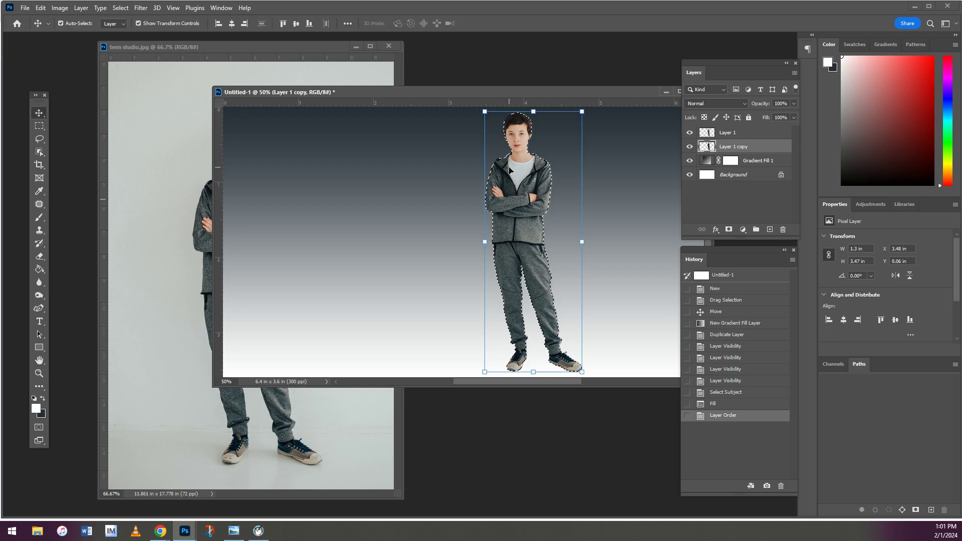
drag(509, 170, 422, 171)
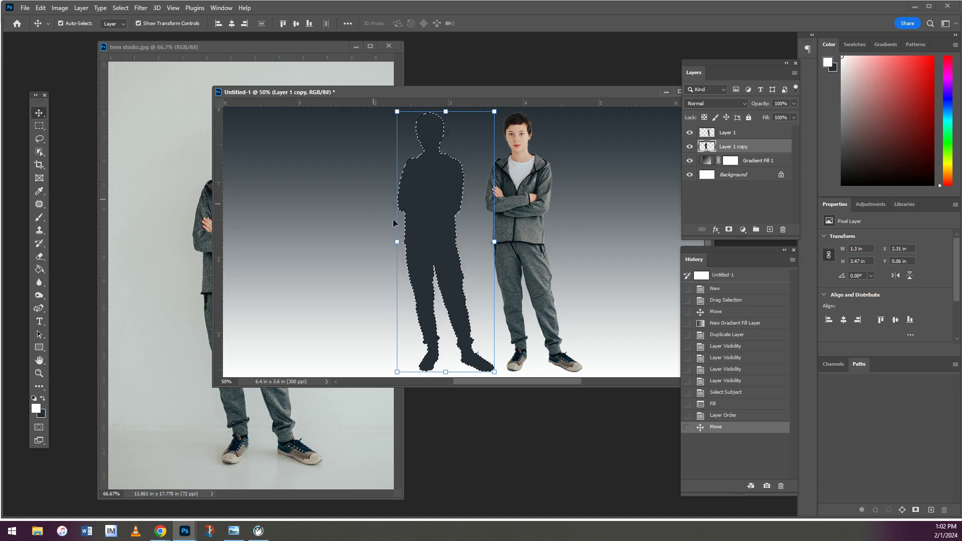
drag(411, 217, 444, 218)
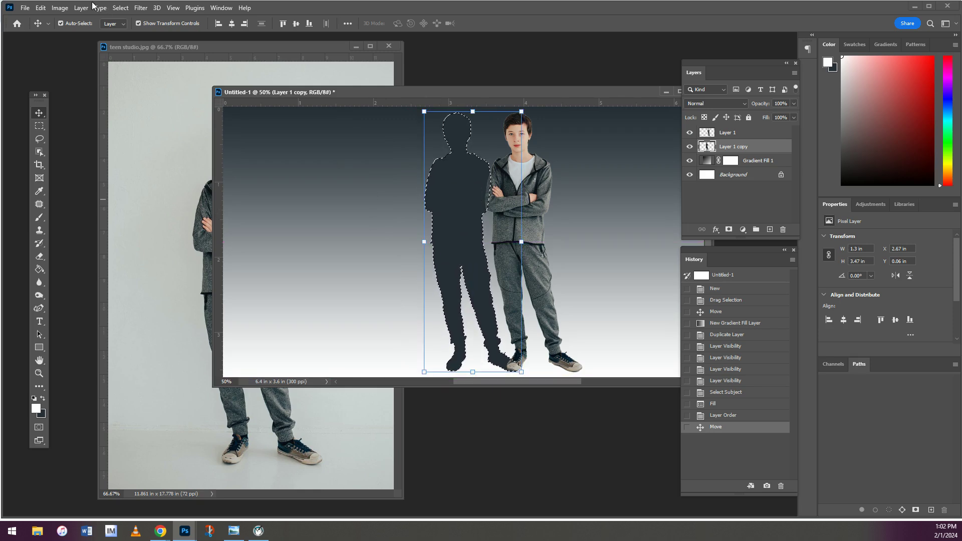
- Distort the silhouette flat so it stretches down-left from the boy's feet, then commit
click(41, 8)
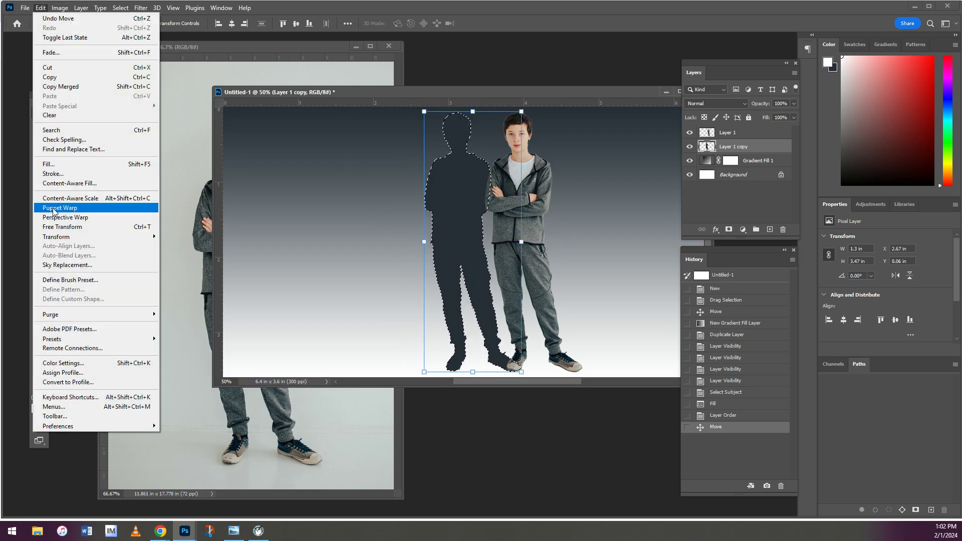
mouse_move(71, 238)
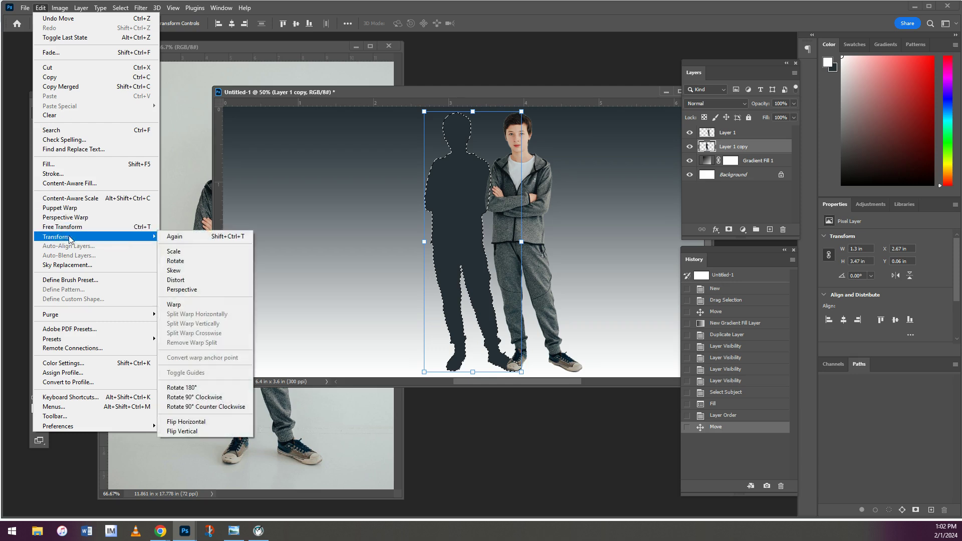
click(202, 284)
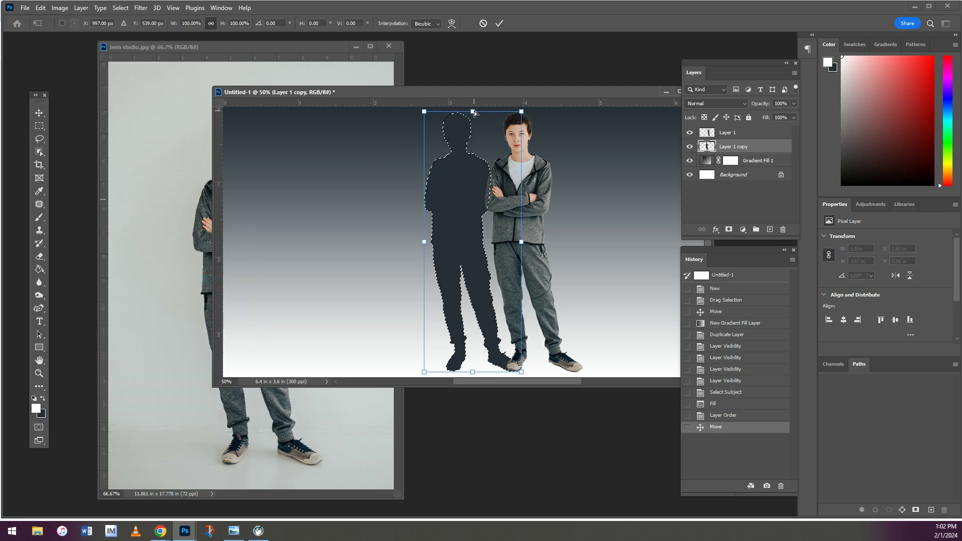
drag(473, 112, 312, 283)
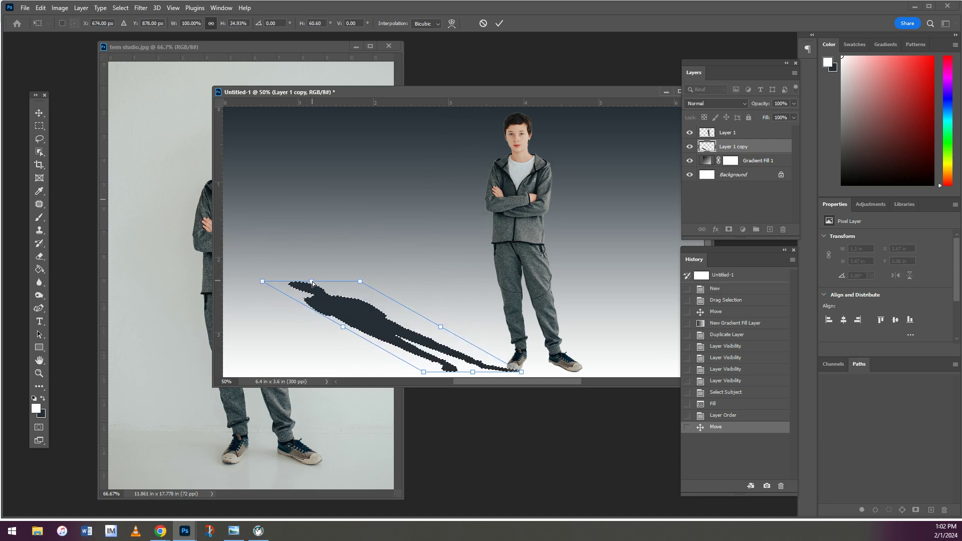
click(499, 24)
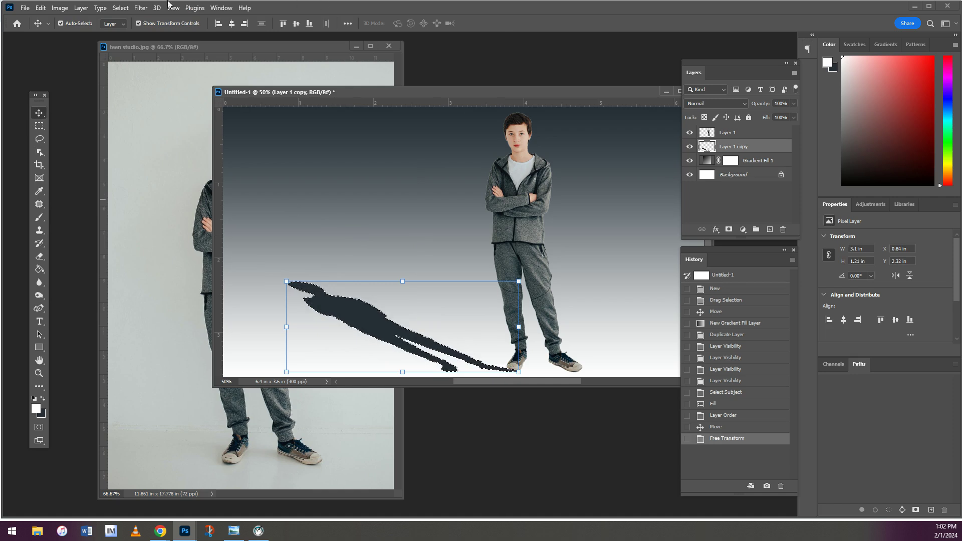
- Apply a 5.8-pixel Gaussian Blur to the cast shadow
click(135, 9)
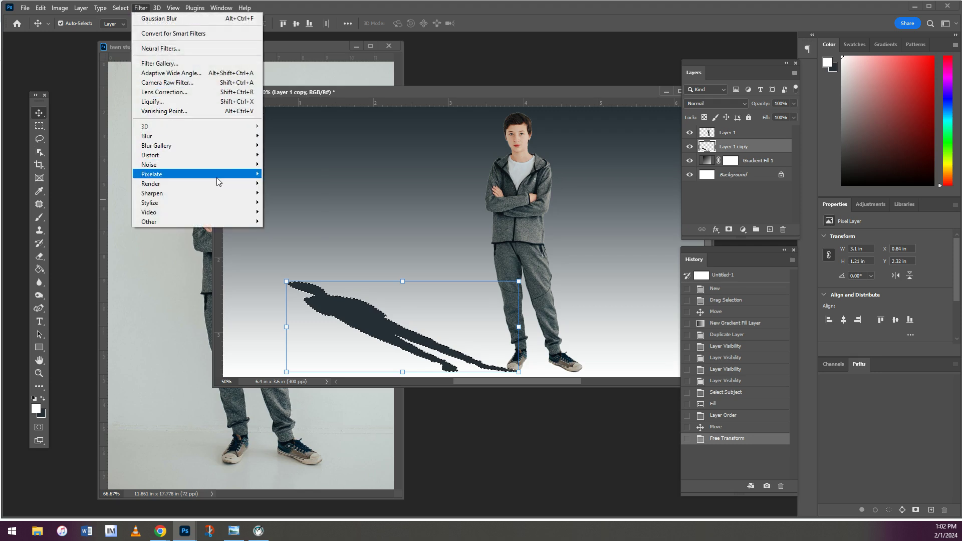
mouse_move(219, 143)
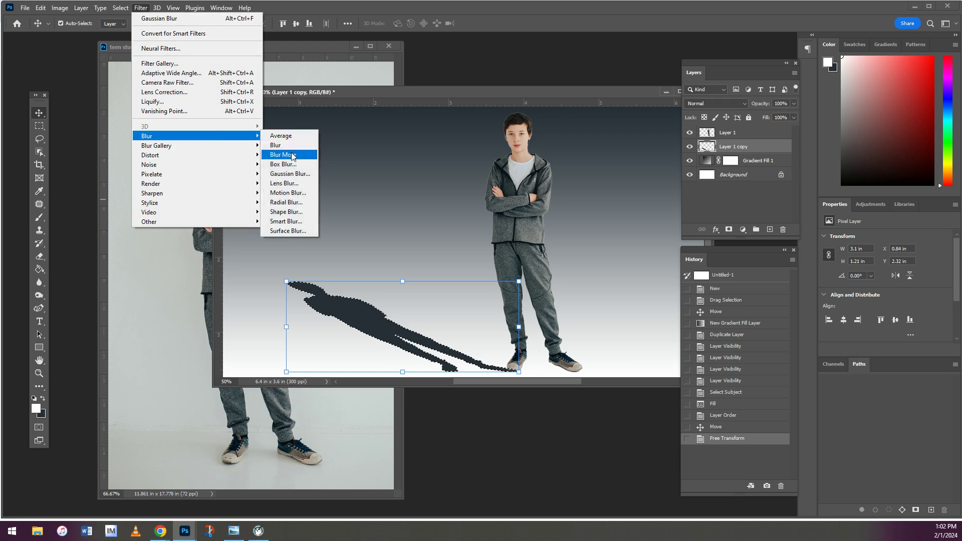
click(293, 173)
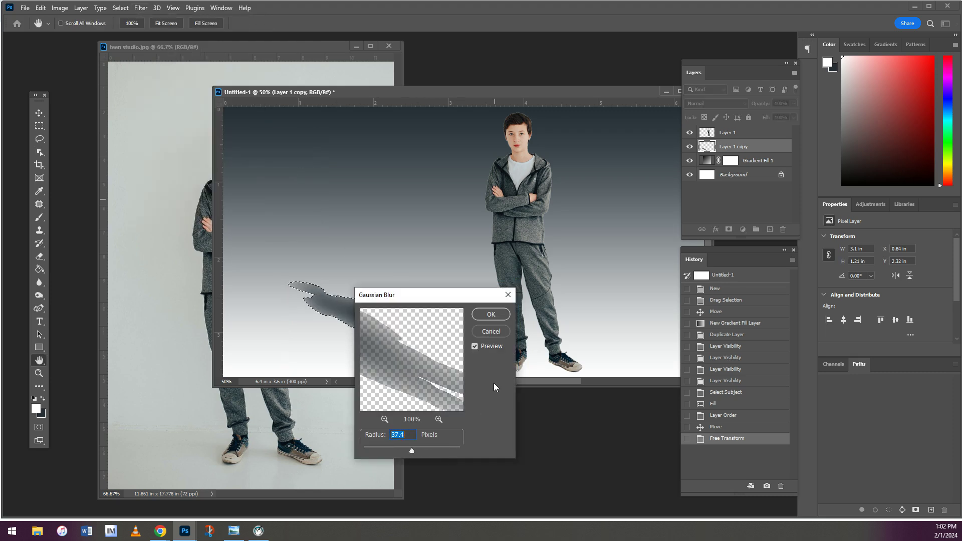
drag(453, 300, 575, 295)
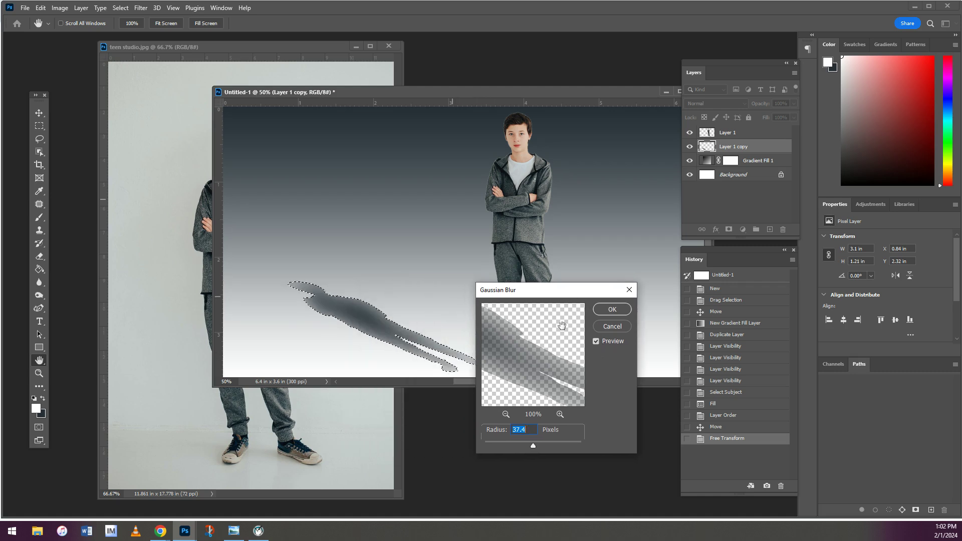
drag(533, 445, 501, 443)
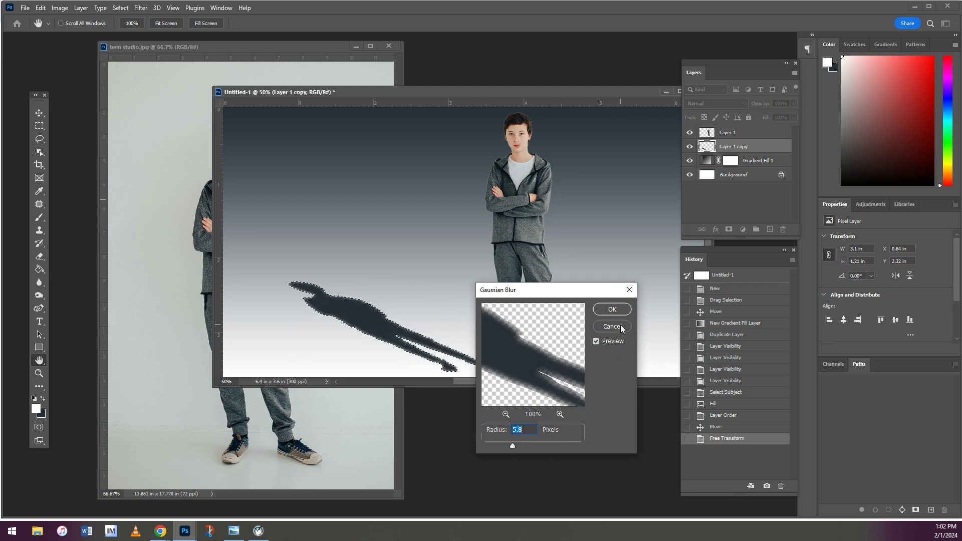
click(612, 309)
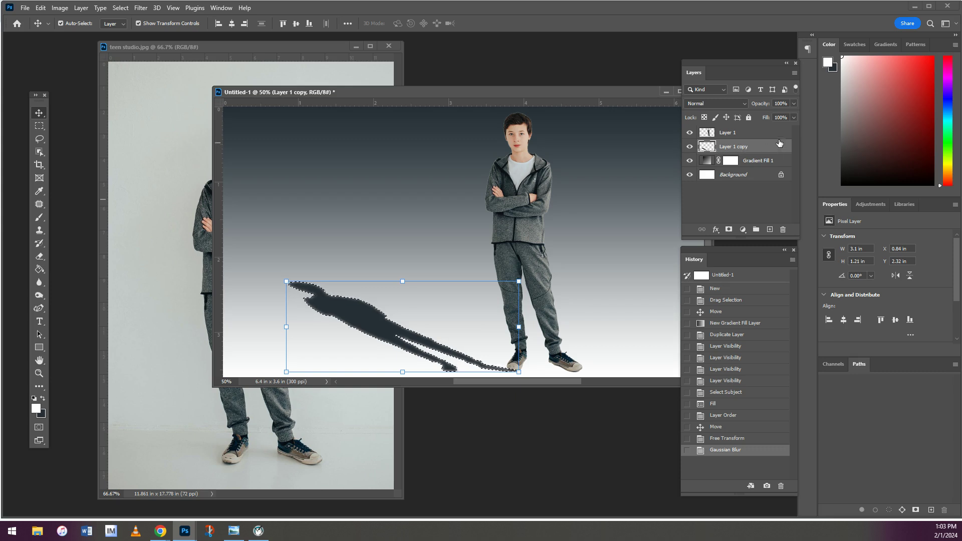
- Drop the shadow layer to 49% opacity, flatten the image, and deselect
drag(763, 104, 748, 105)
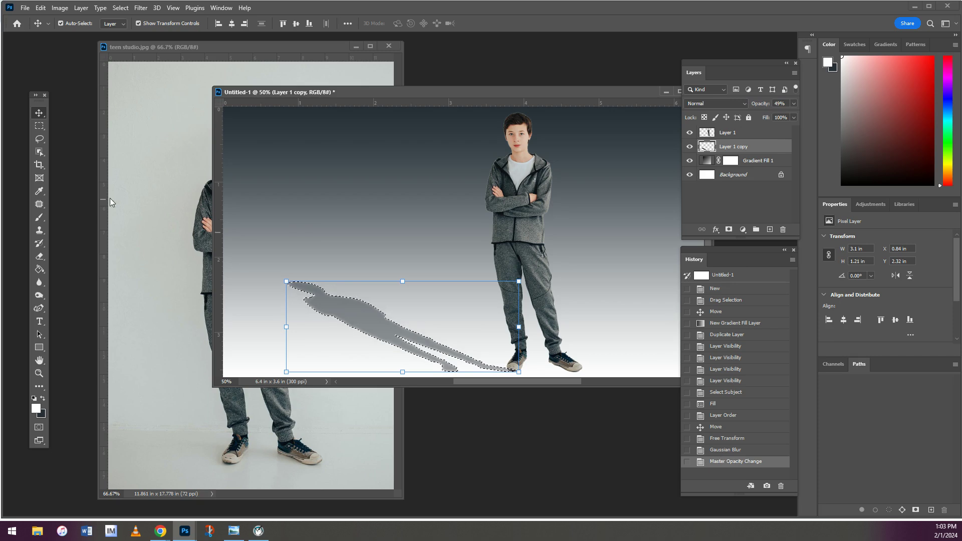
click(80, 7)
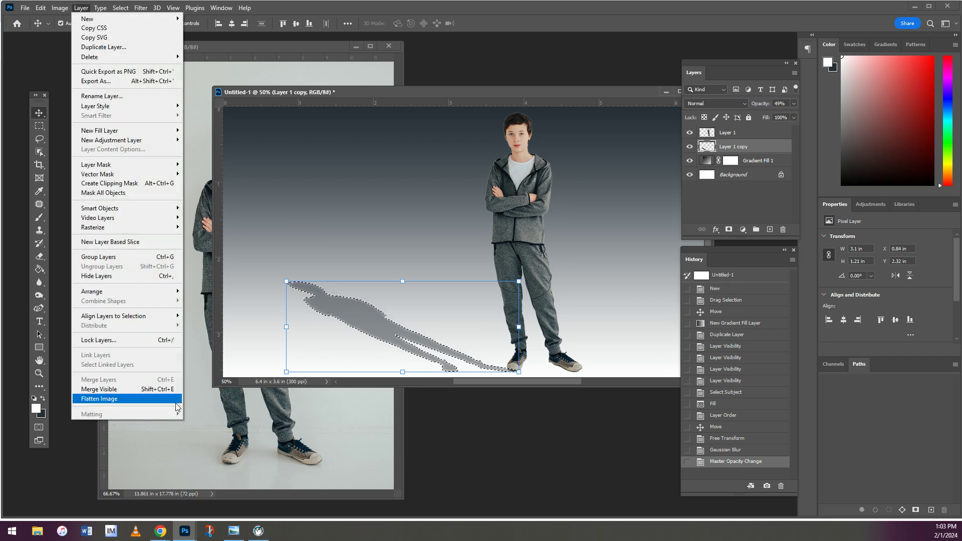
click(153, 405)
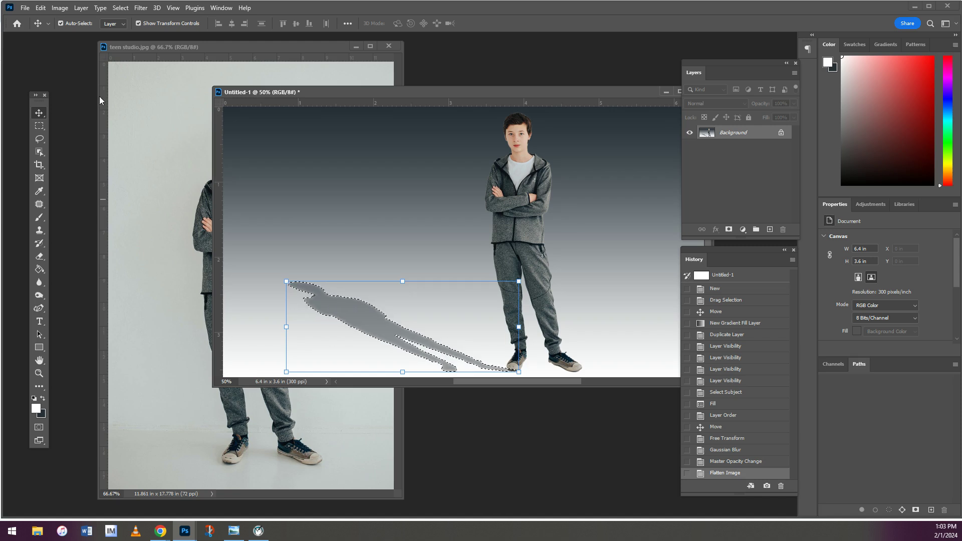
key(ctrl)
key(ctrl+d)
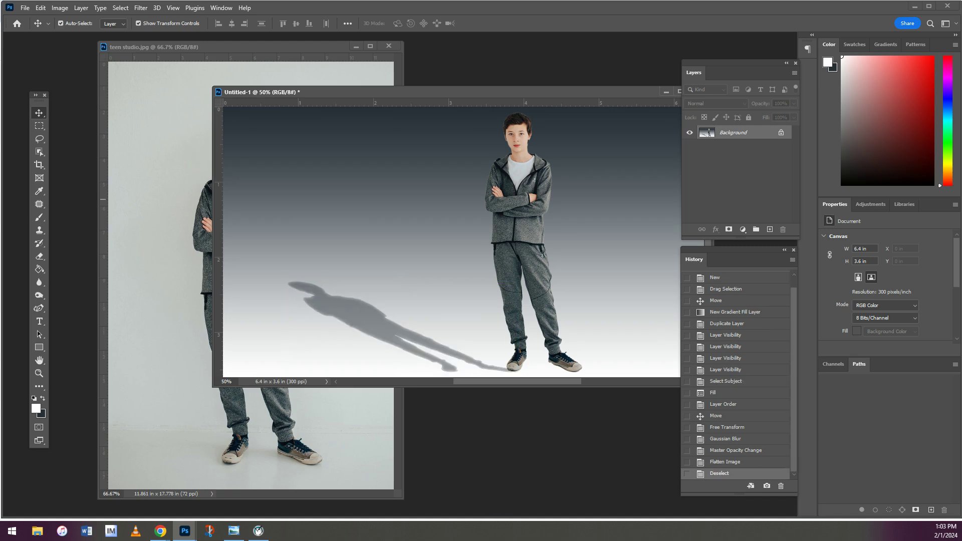
- Save a copy named shadow.jpg on the Desktop, keeping JPEG quality 10 (Maximum)
click(25, 8)
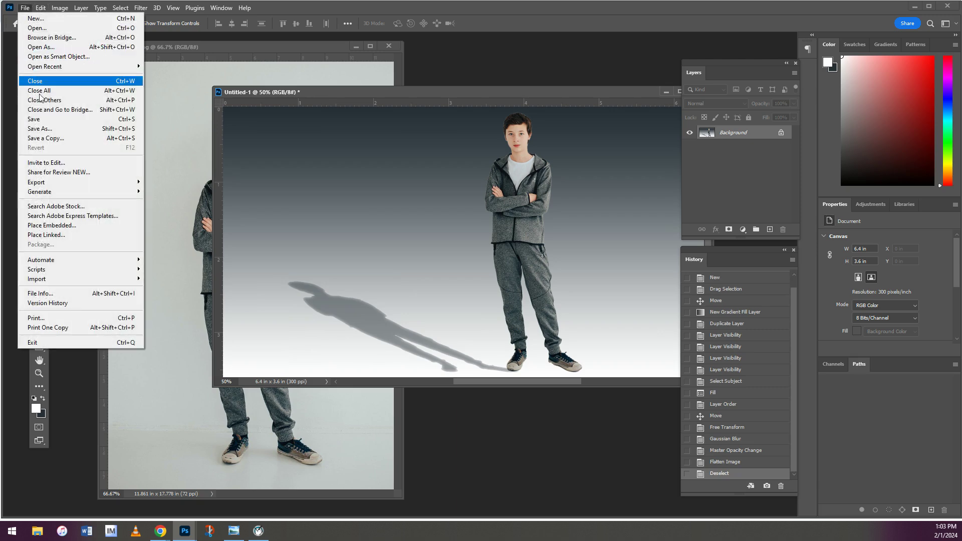
click(48, 130)
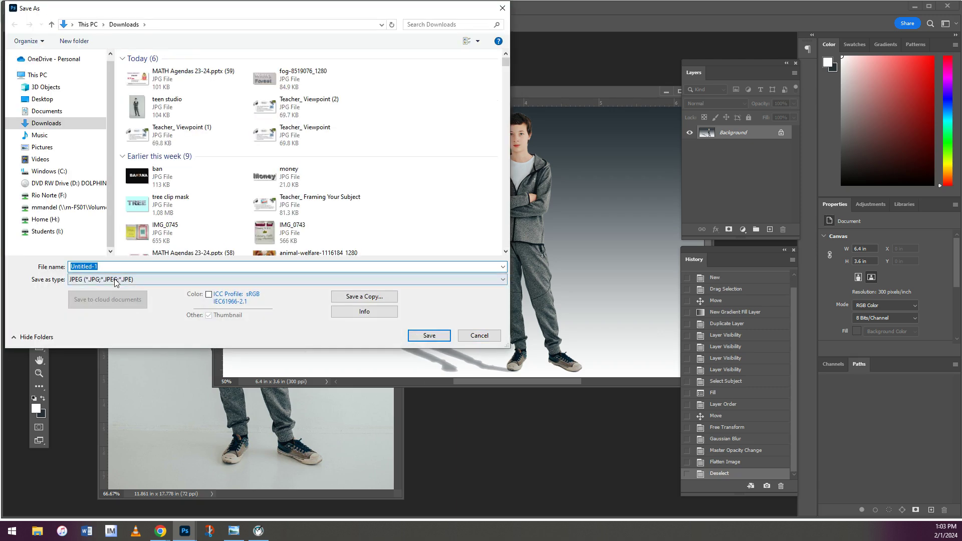
text(shadow)
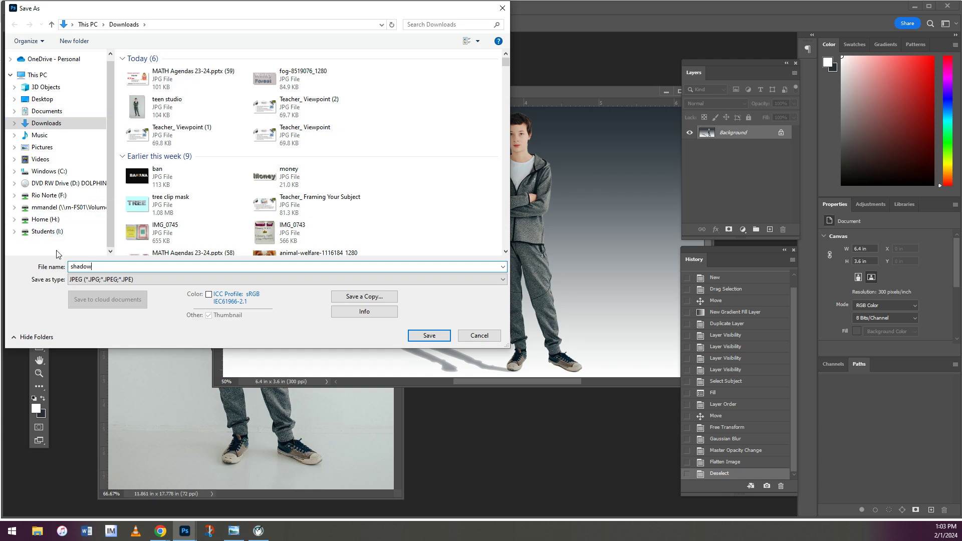
click(42, 99)
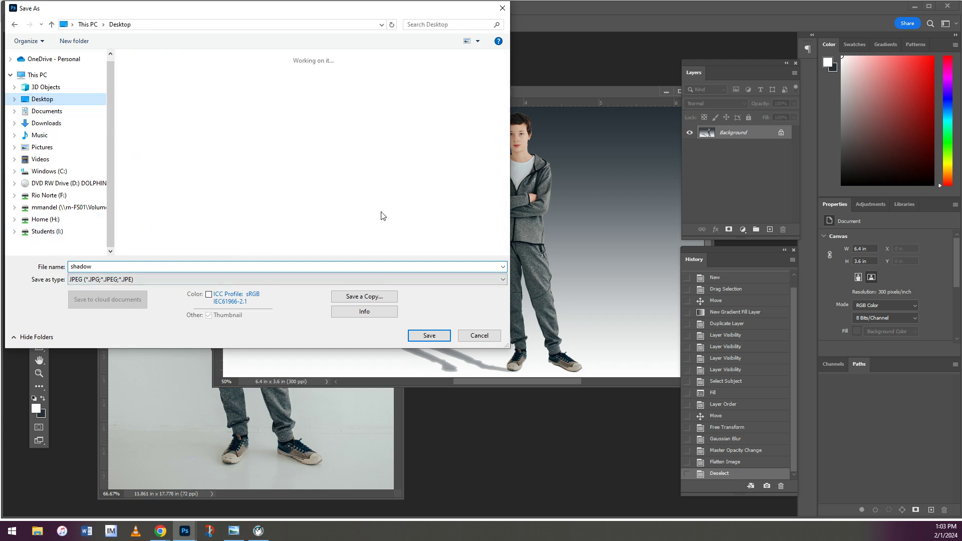
click(448, 335)
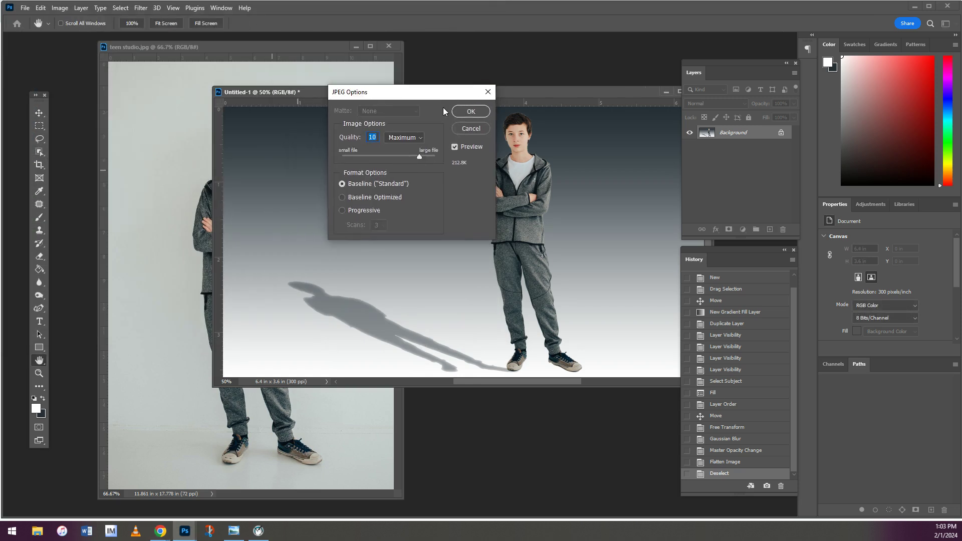
click(469, 111)
key(v)
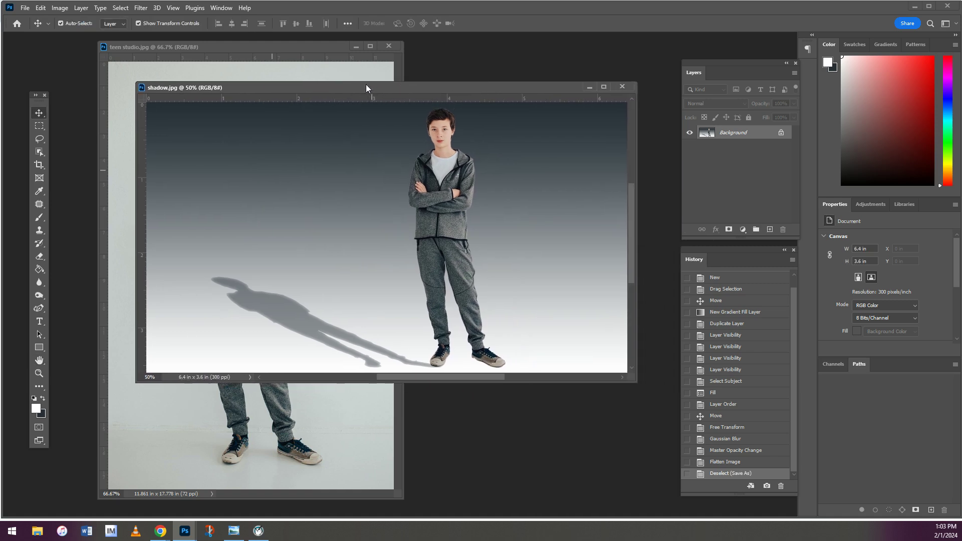